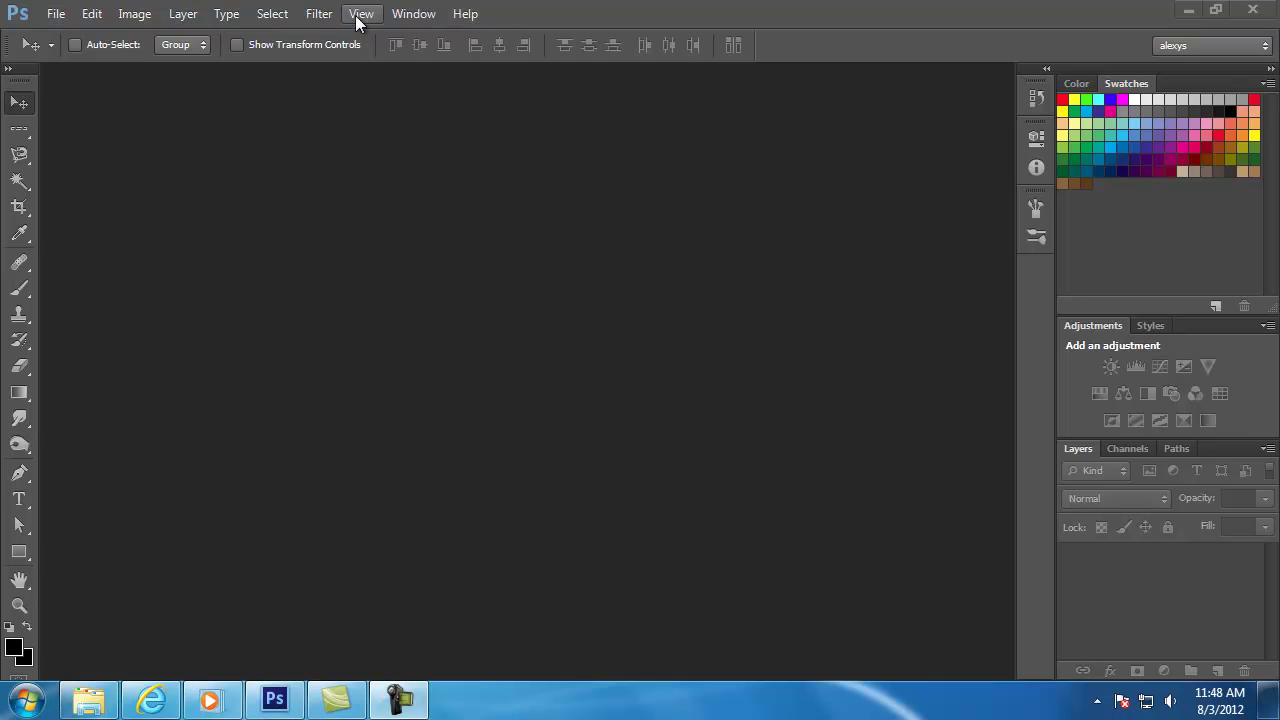
Open the photo sexy-fitness-girls-0.jpg from the pics folder
left_click(55, 14)
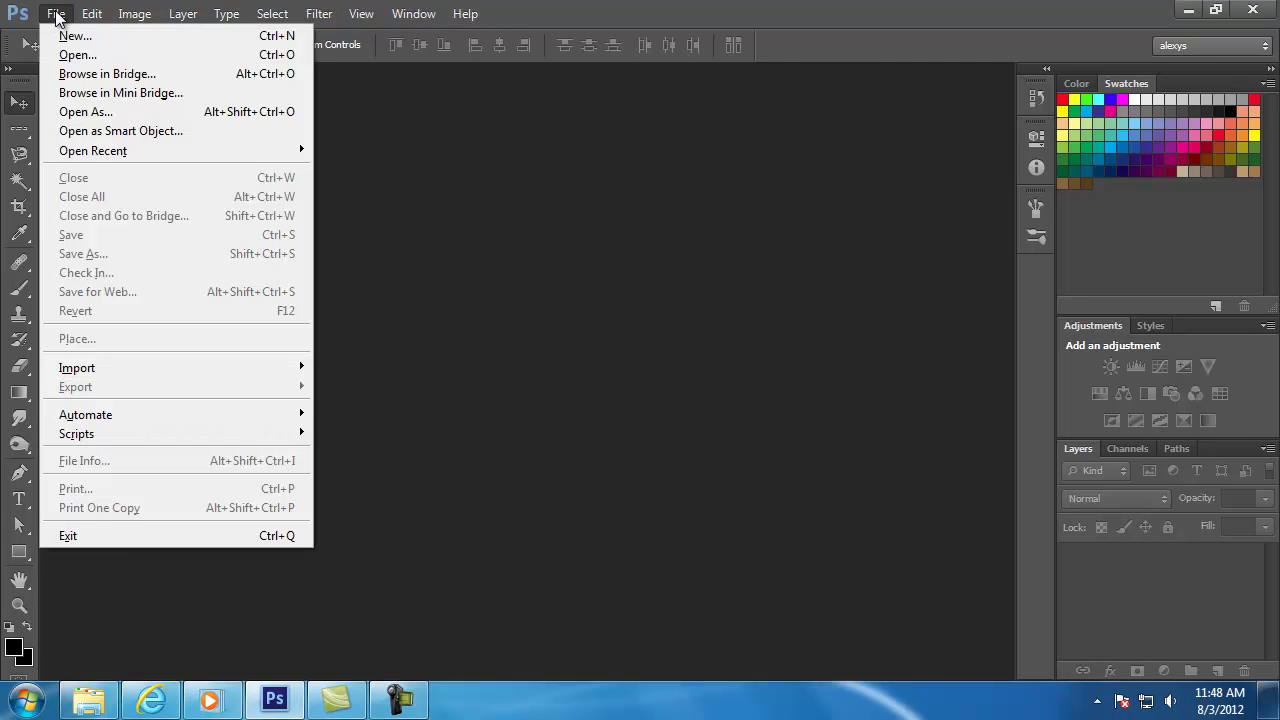
left_click(97, 55)
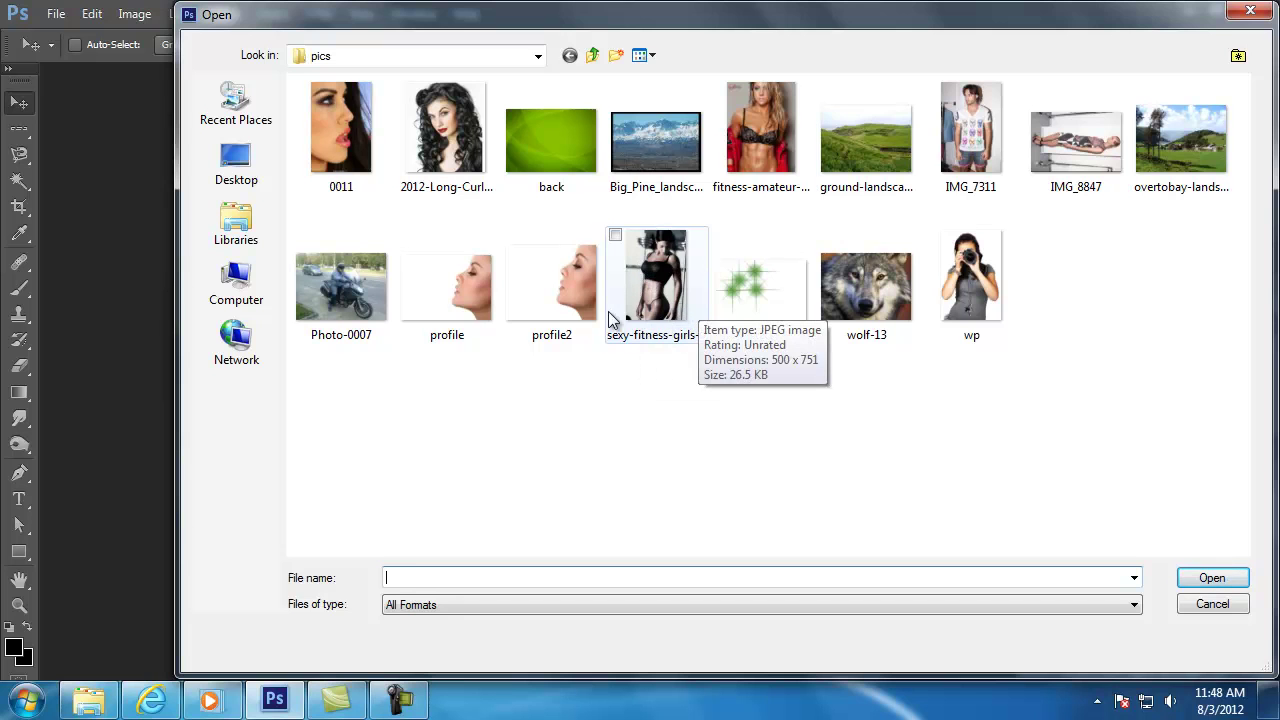
left_click(652, 283)
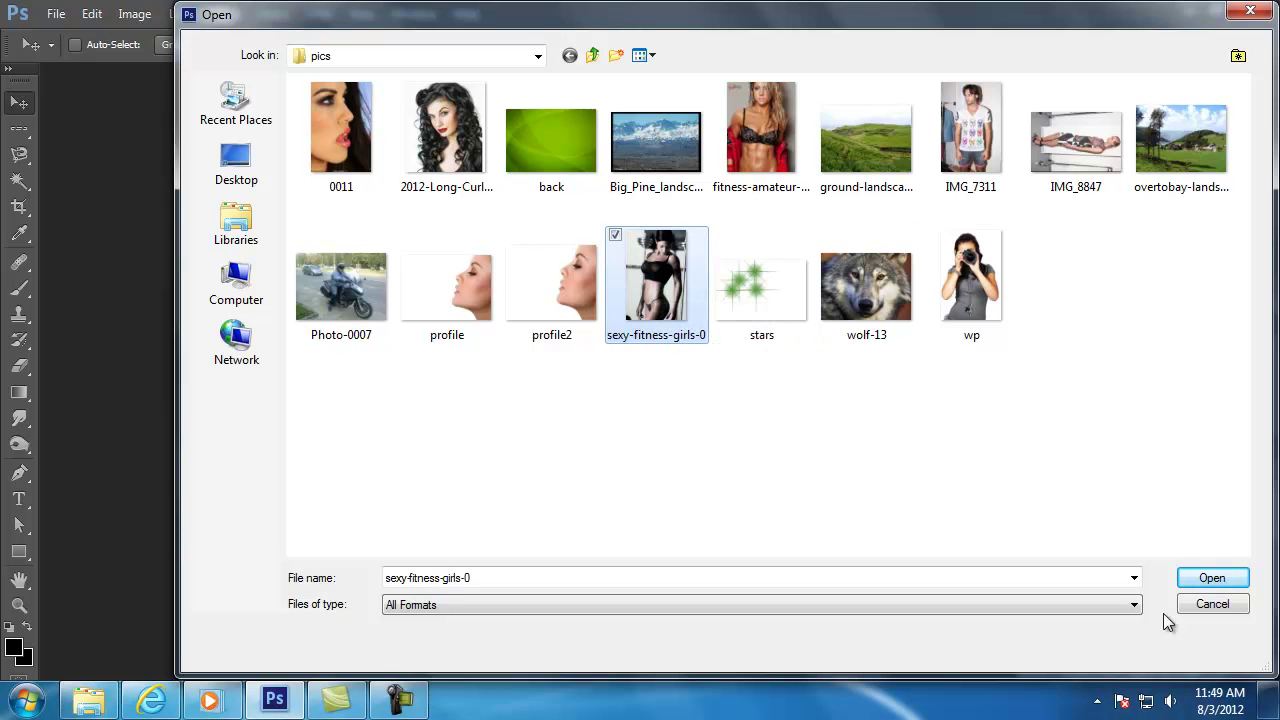
left_click(1205, 582)
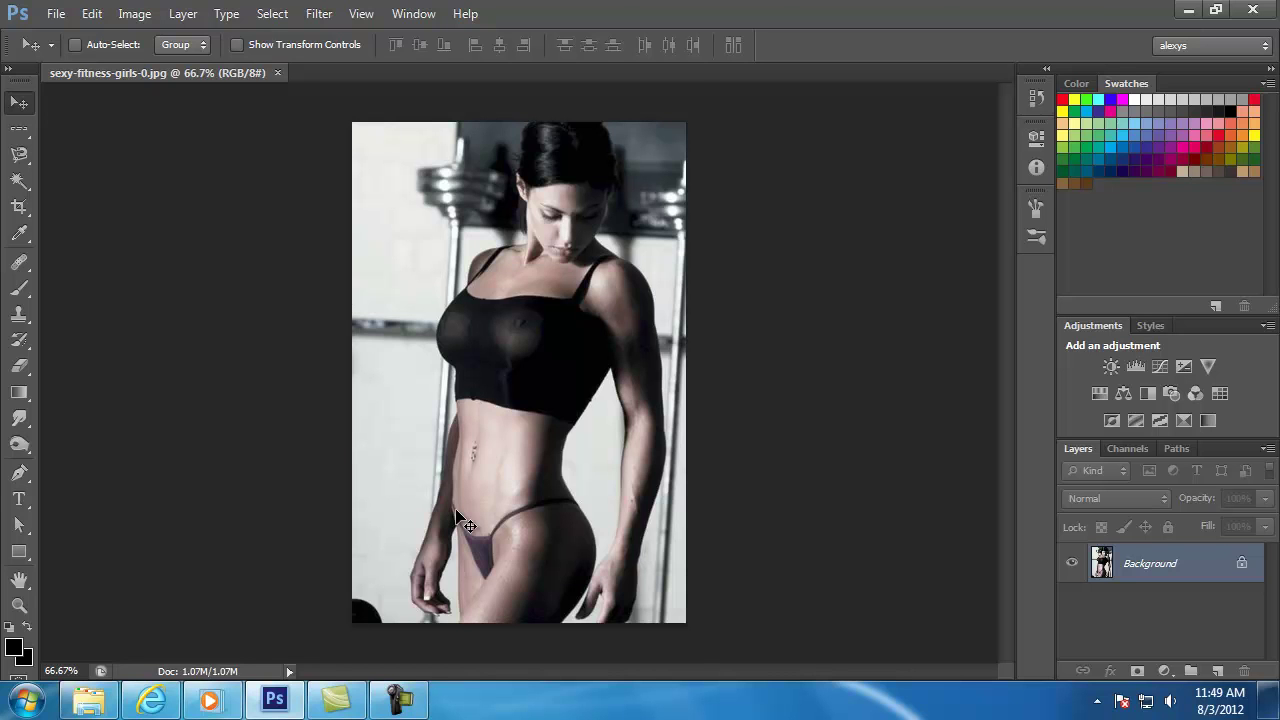
Zoom in slightly and show the Marquee flyout with rectangular, elliptical, row and column tools
scroll(457, 517, "up", 1)
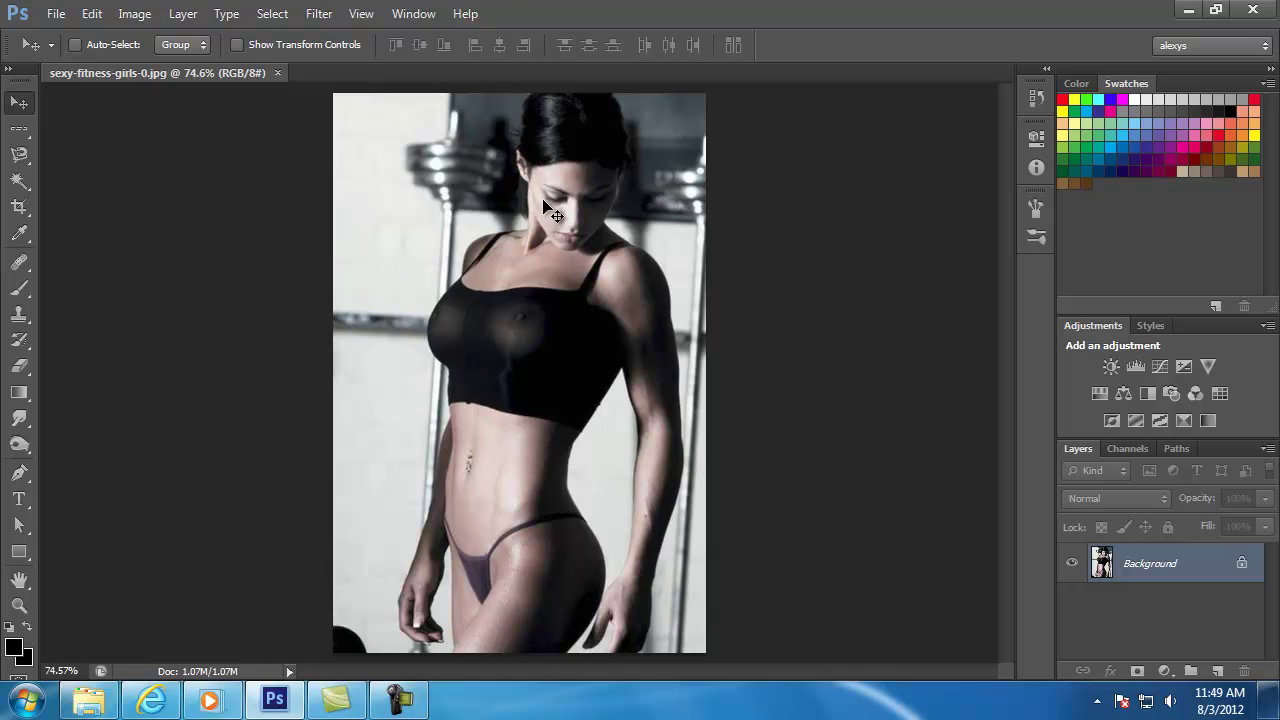
left_click(19, 128)
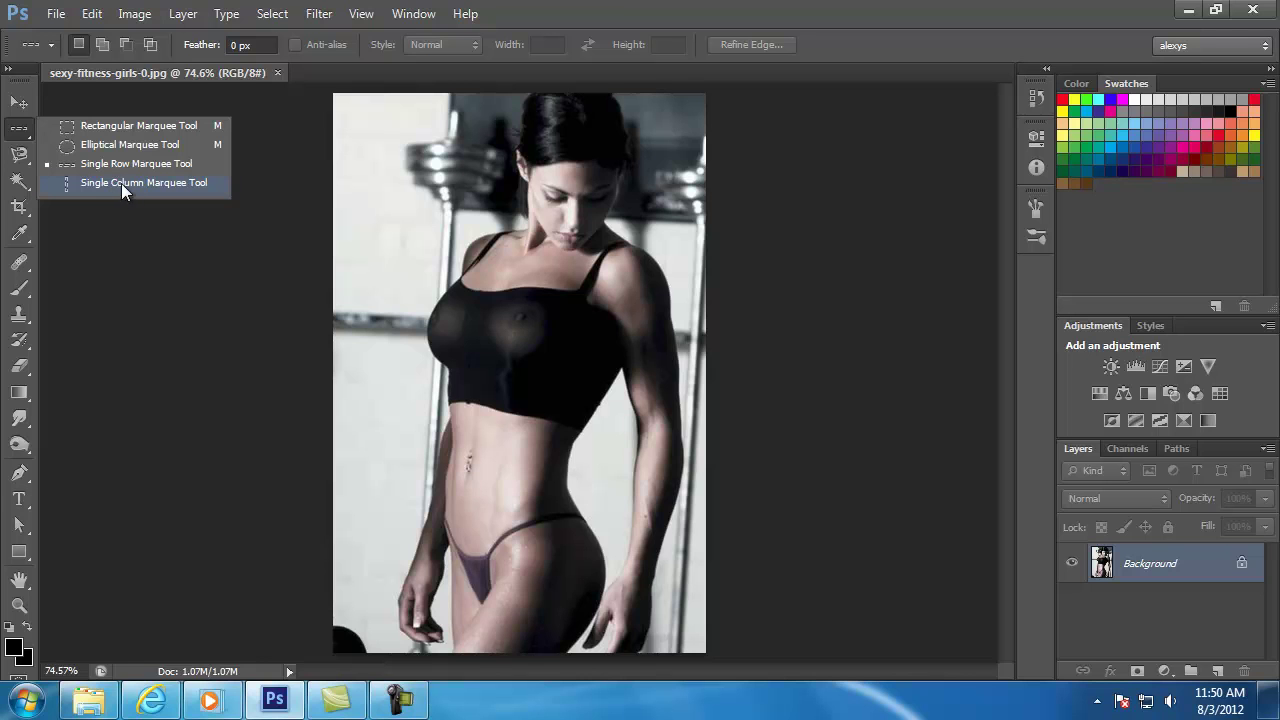
Browse the Marquee, Lasso and Magic Wand tools, then select the Pen tool and list its variants
left_click(92, 184)
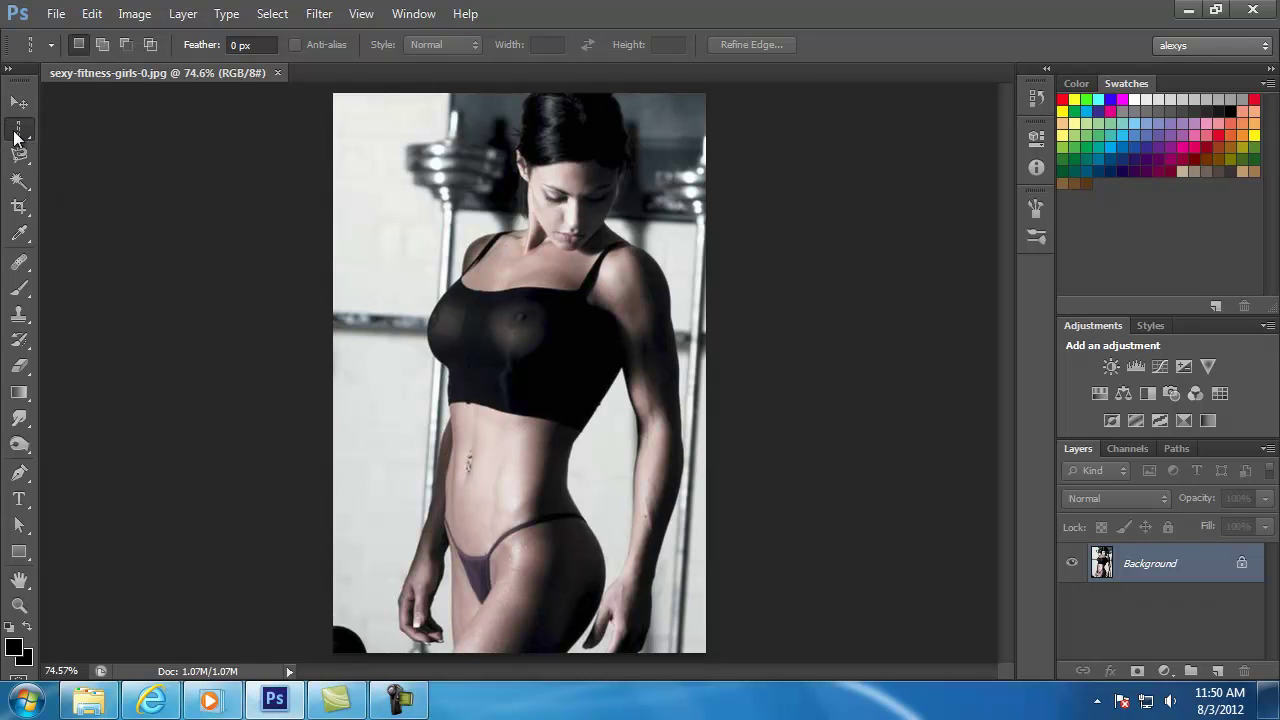
left_click(19, 155)
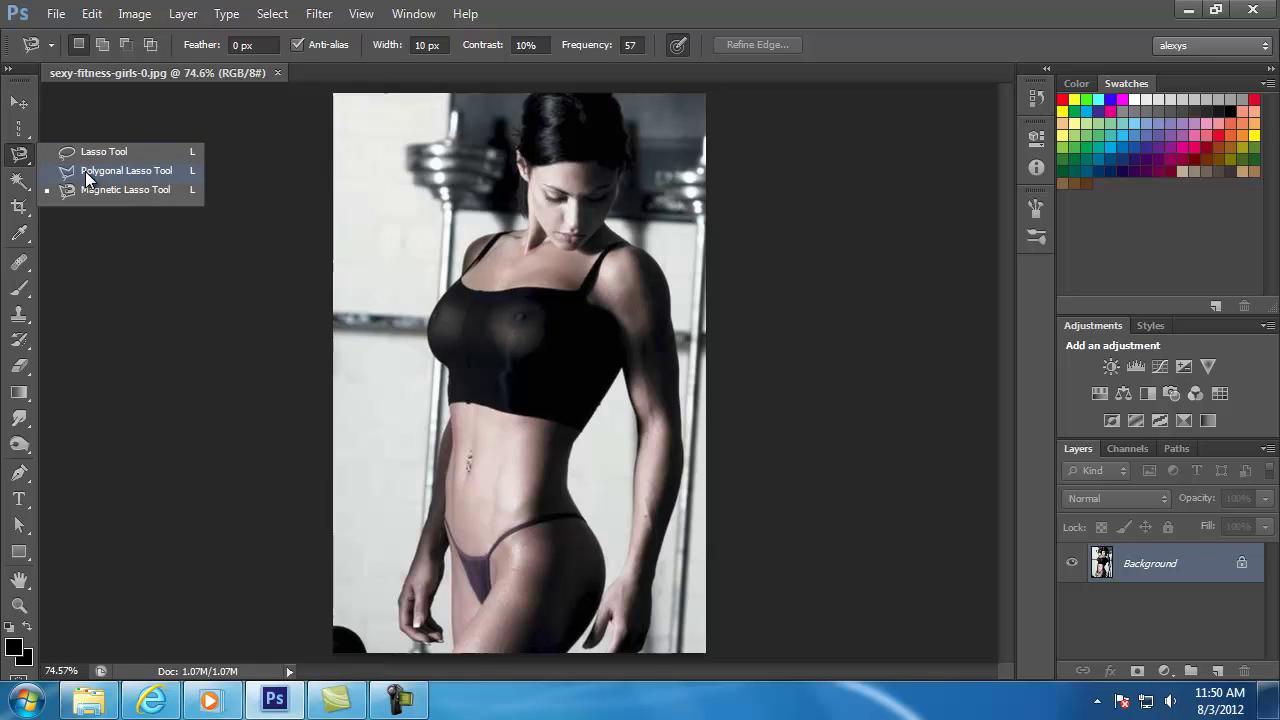
left_click(19, 180)
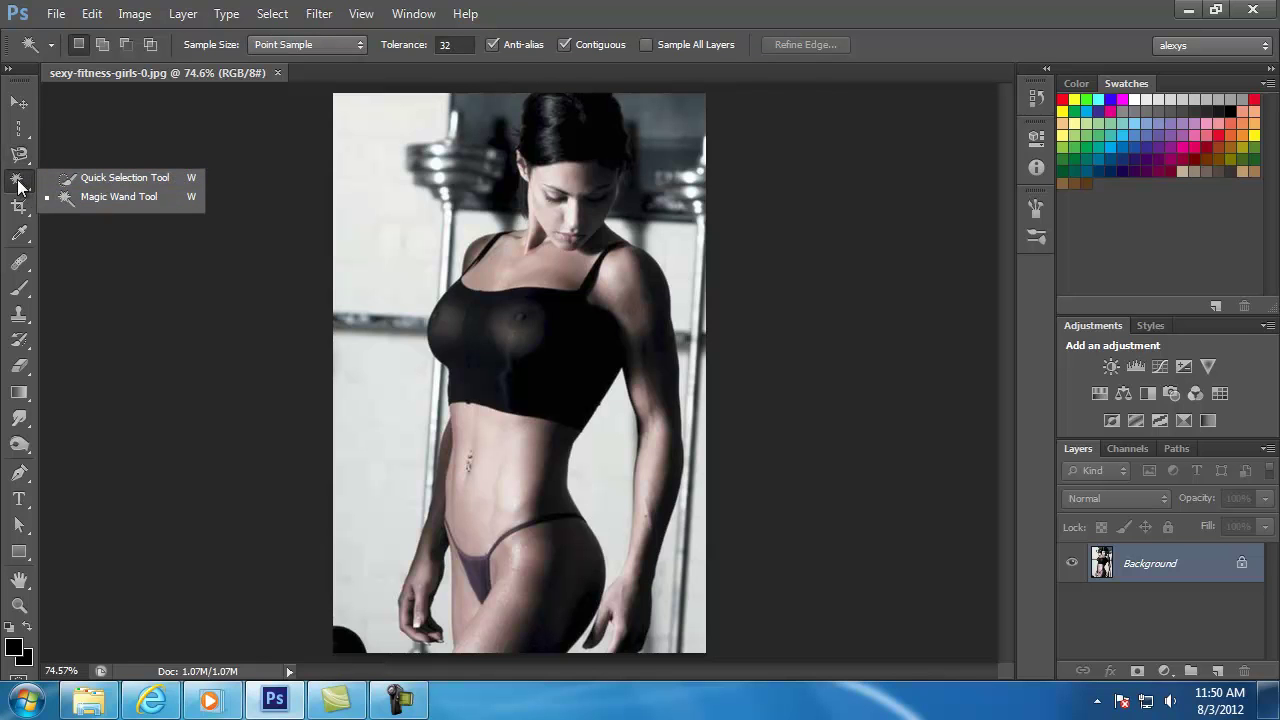
left_click(19, 185)
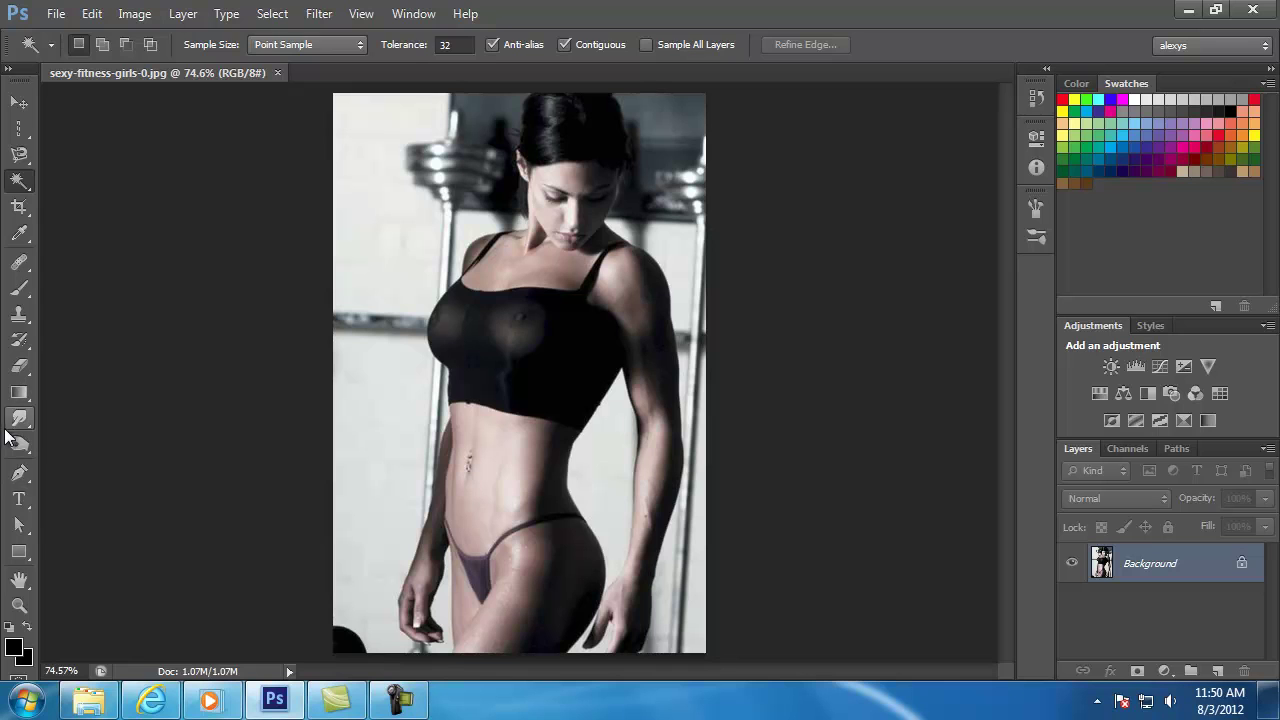
left_click(19, 473)
right_click(18, 476)
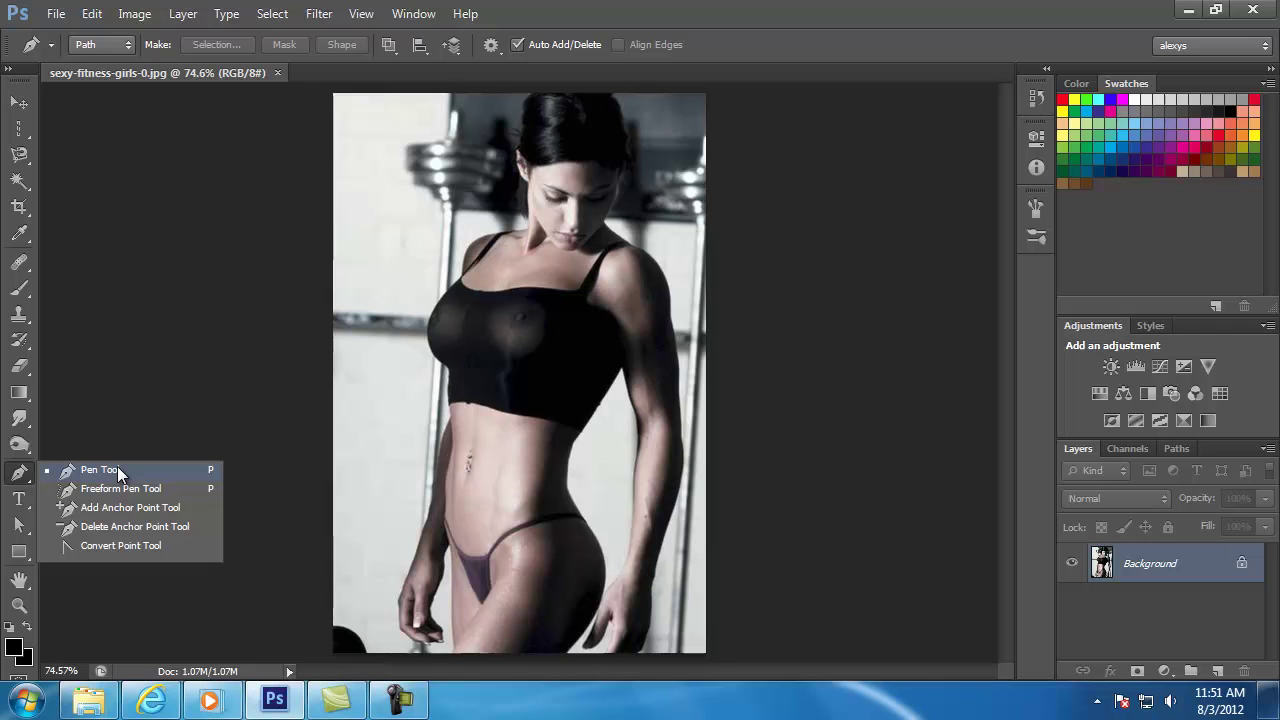
Zoom to 100% on her midsection, keep the standard Pen Tool, and show its Shape/Path/Pixels modes
left_click(153, 469)
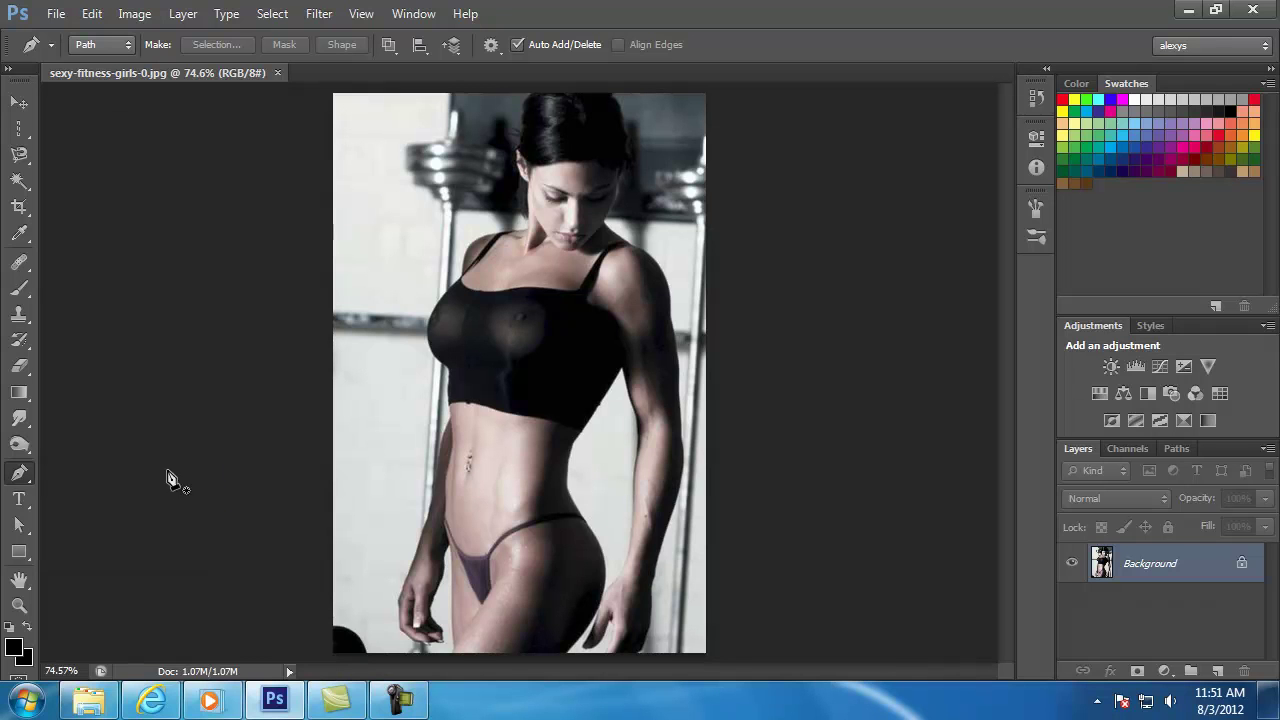
left_click(471, 639, "ctrl")
scroll(466, 480, "down", 2)
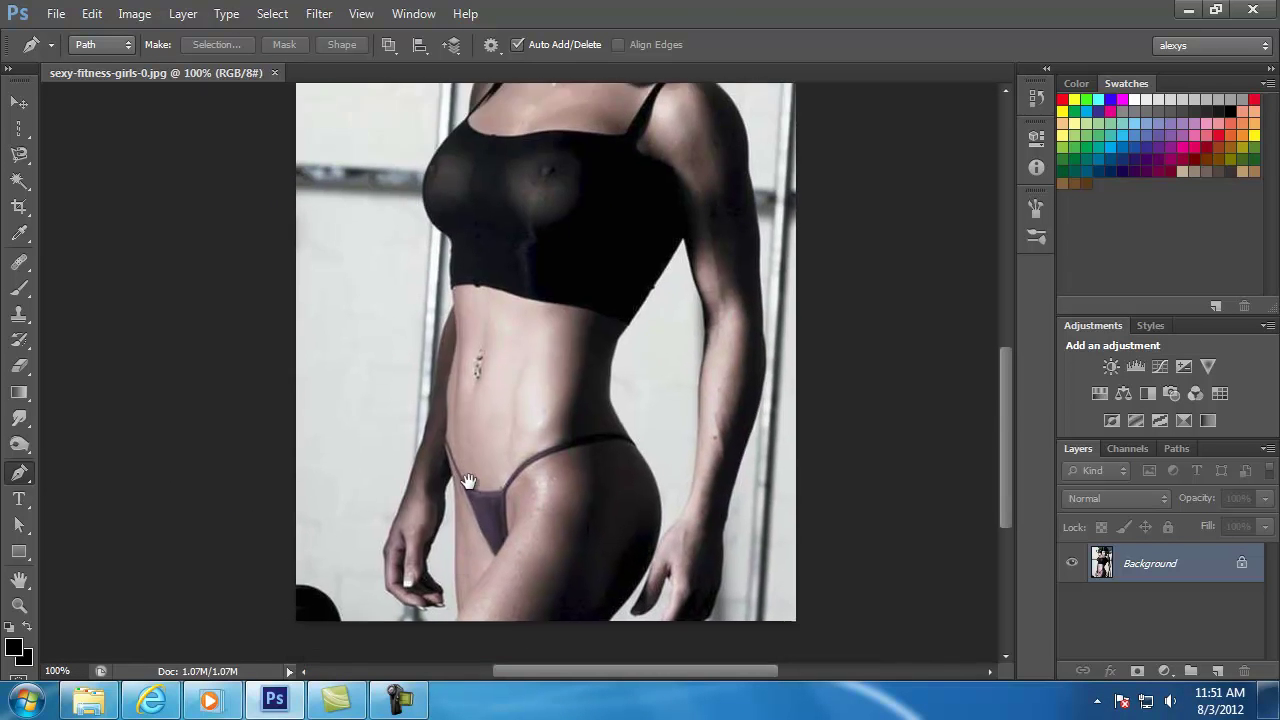
scroll(374, 491, "down", 3)
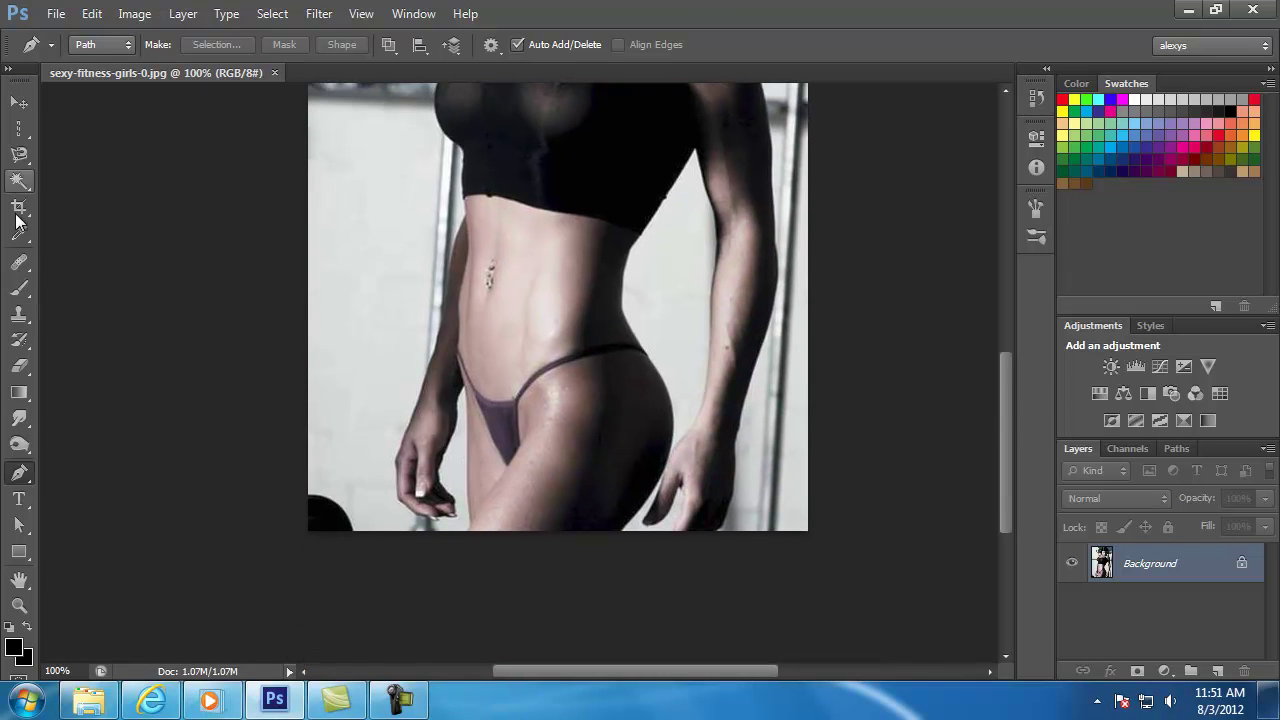
right_click(22, 476)
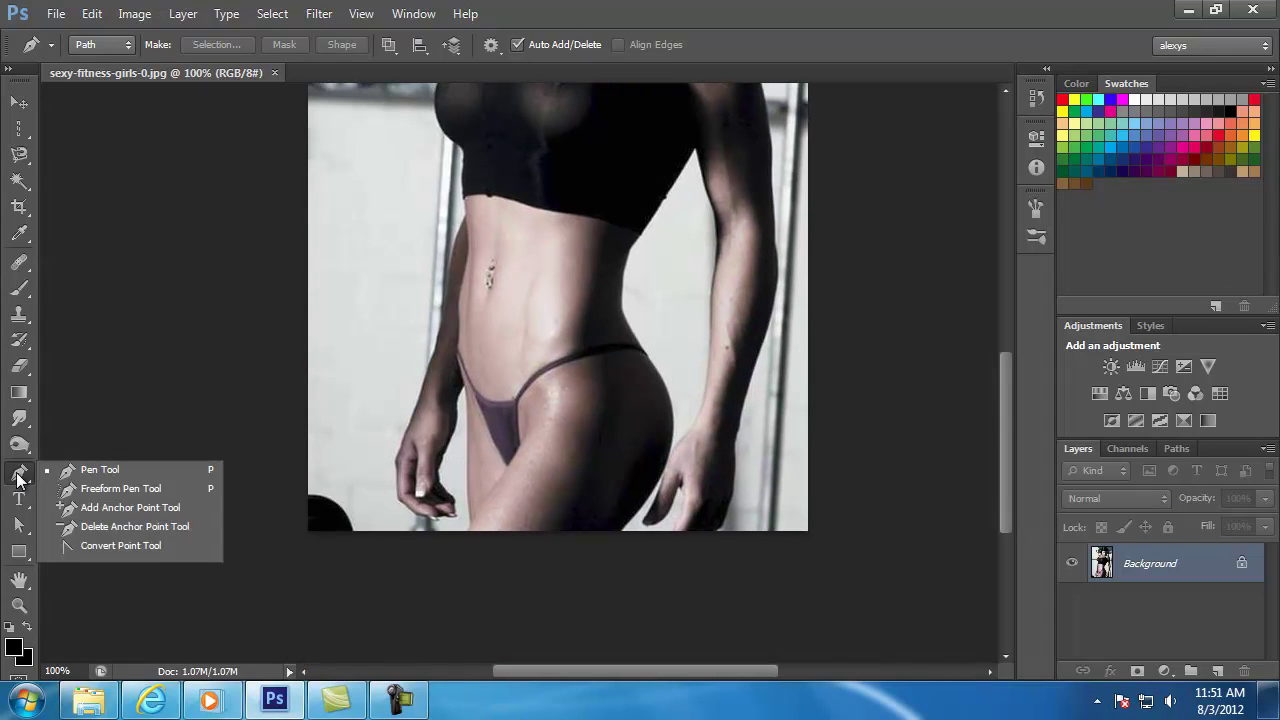
left_click(85, 468)
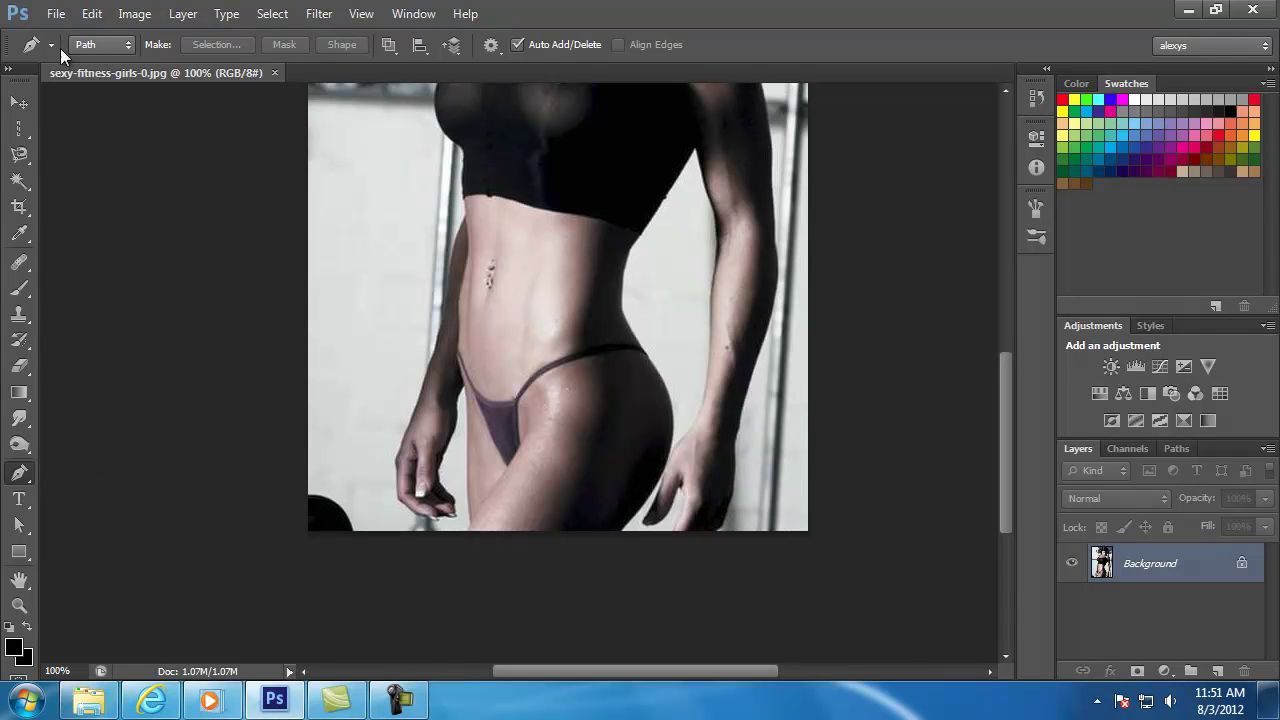
left_click(126, 46)
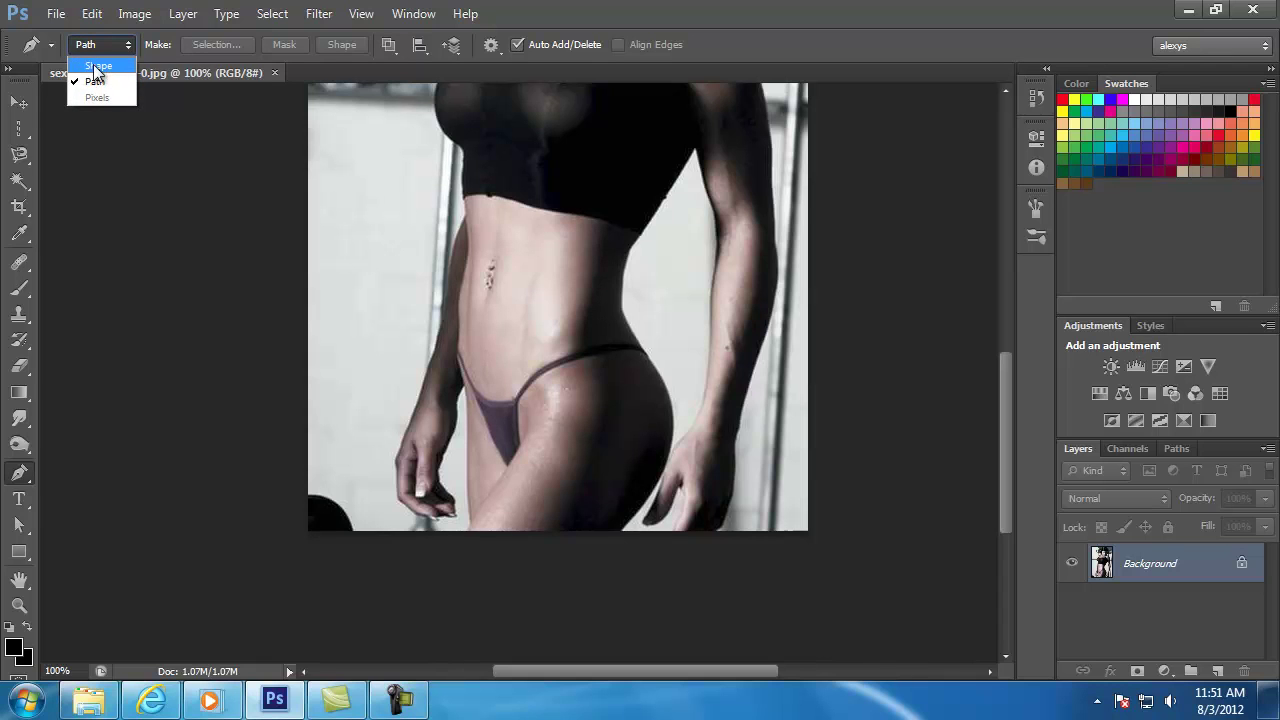
Draw a closed Shape-mode pen outline around the woman's waist, creating Shape 1
left_click(111, 65)
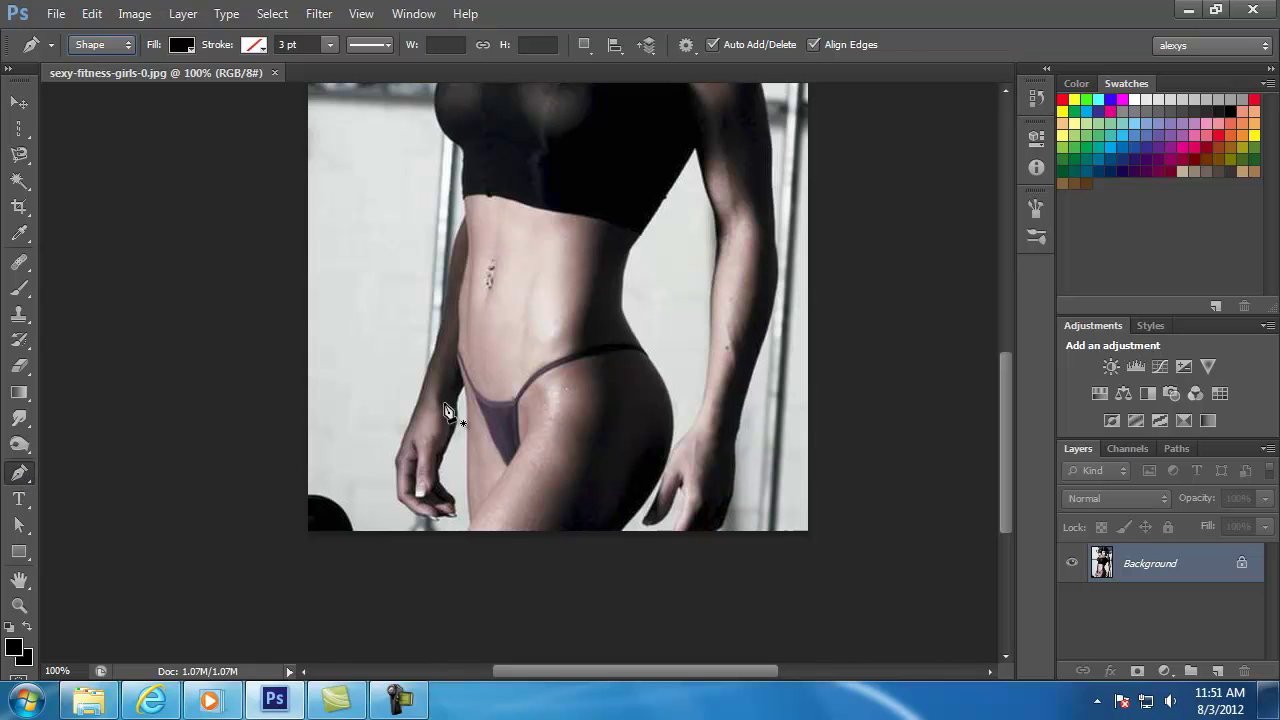
left_click_drag(456, 390, 410, 260)
left_click_drag(488, 202, 562, 181)
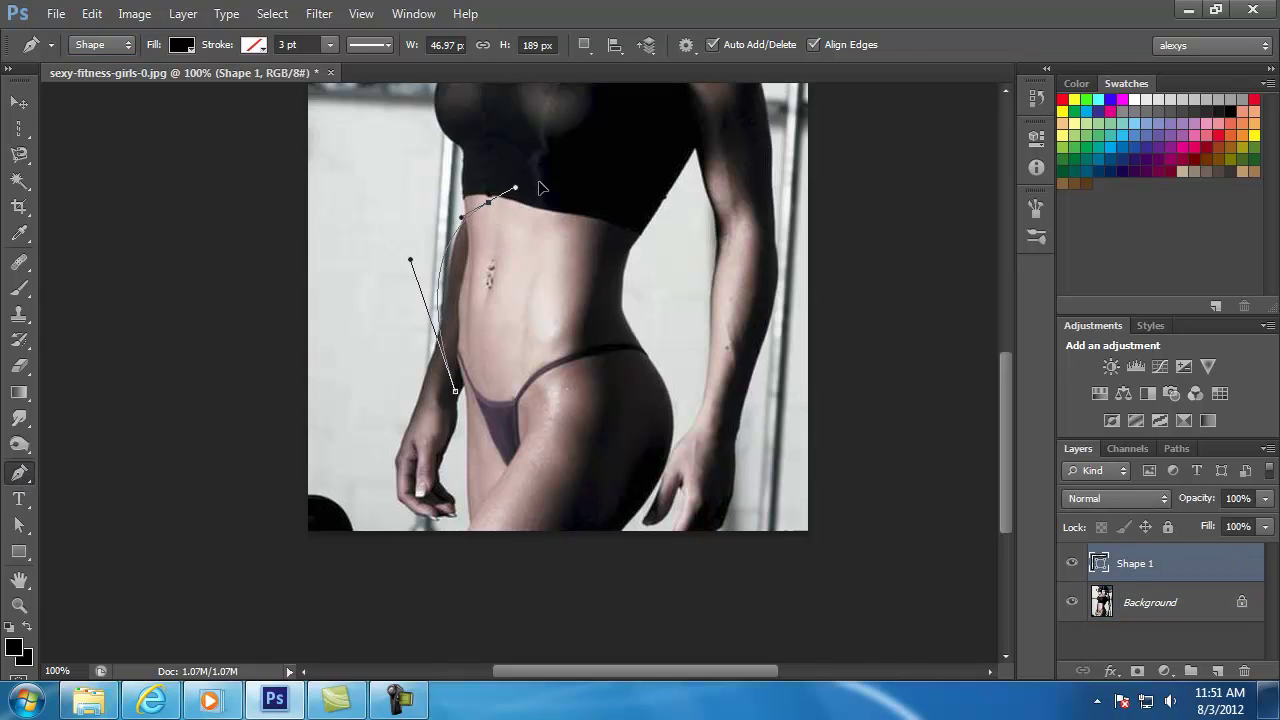
left_click_drag(682, 265, 690, 331)
left_click(647, 397)
mouse_move(623, 411)
left_mouse_down()
mouse_move(583, 437)
mouse_move(470, 415)
left_mouse_up()
left_click(456, 390)
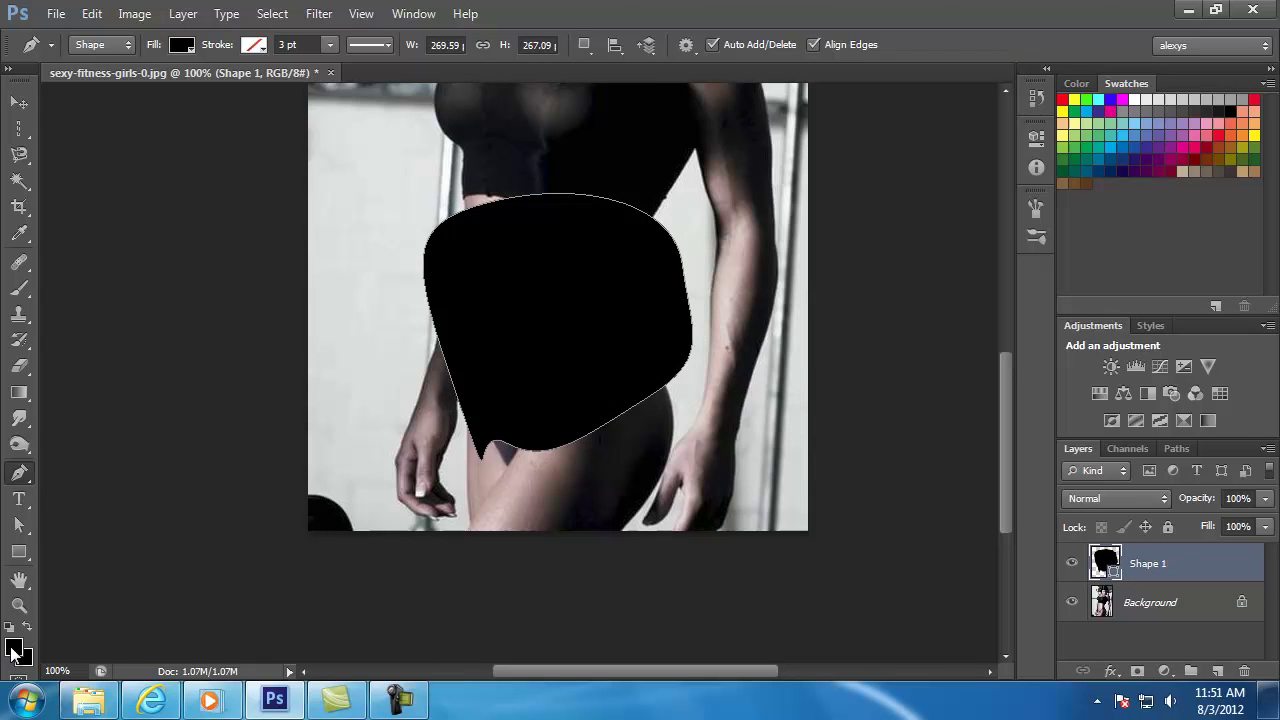
Keep black as the fill colour and move Shape 1 slightly up and left
left_click(14, 649)
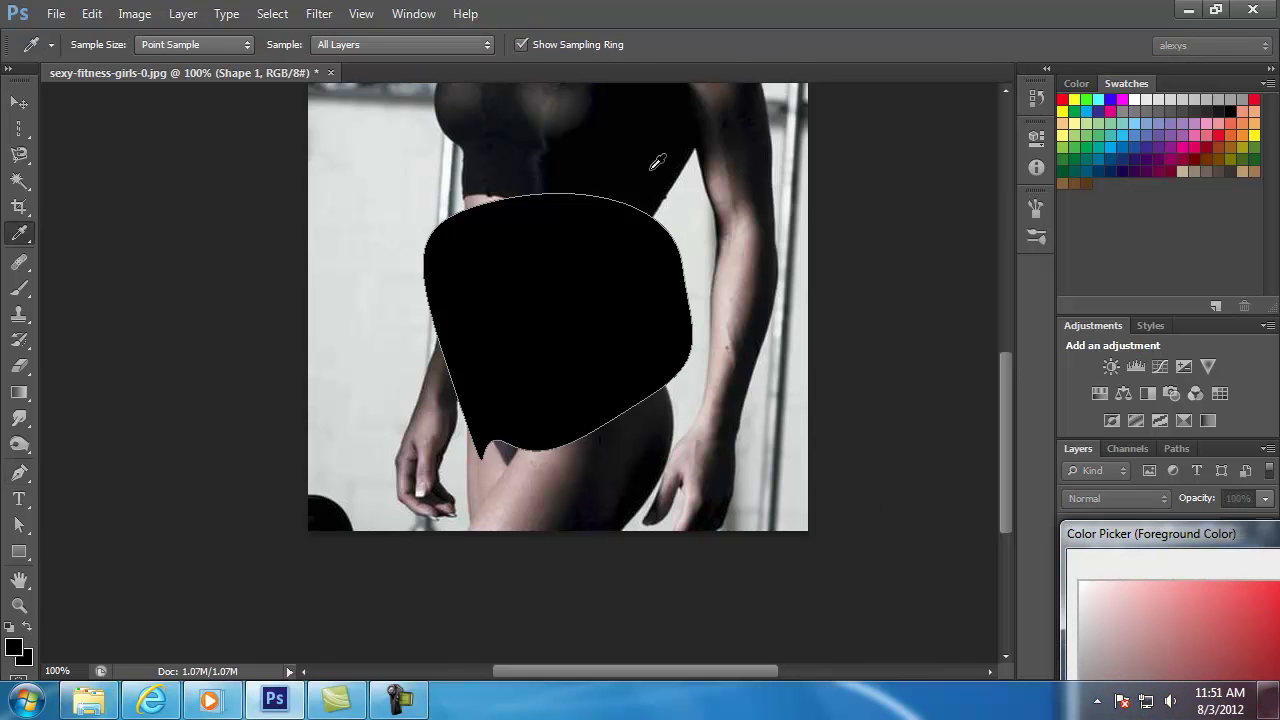
mouse_move(1262, 538)
left_mouse_down()
mouse_move(909, 211)
mouse_move(896, 157)
left_mouse_up()
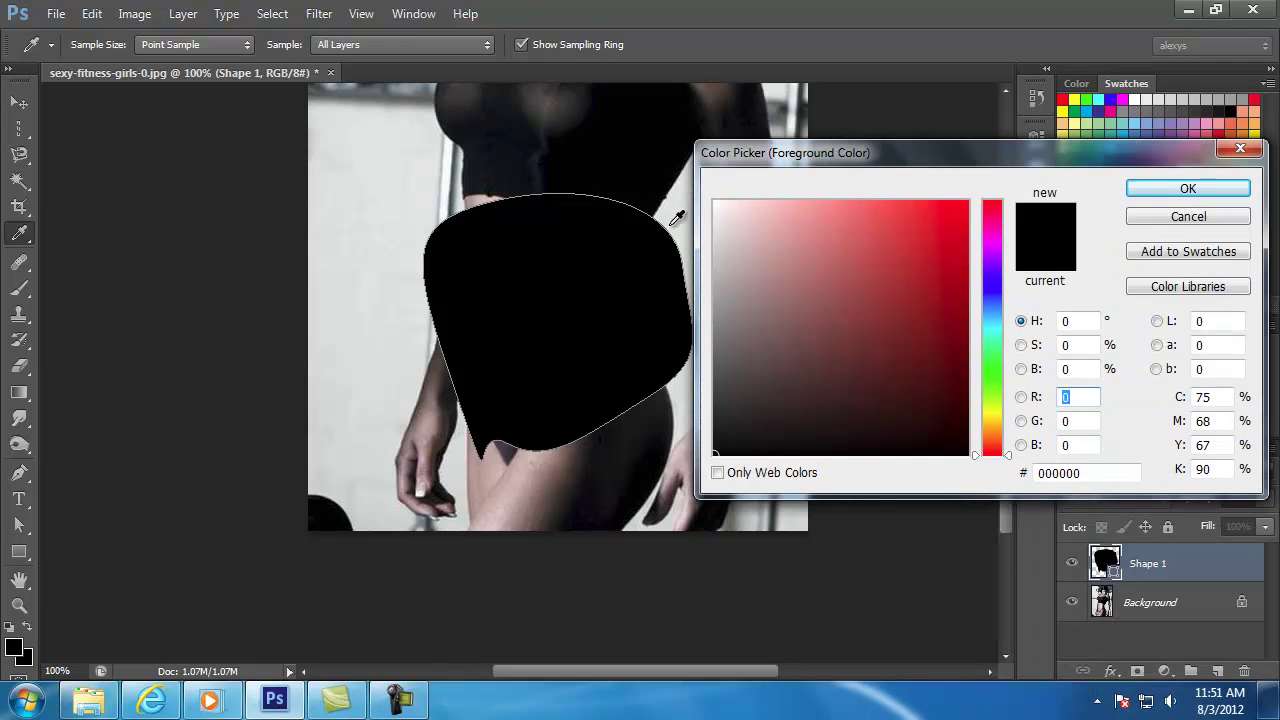
left_click(1186, 189)
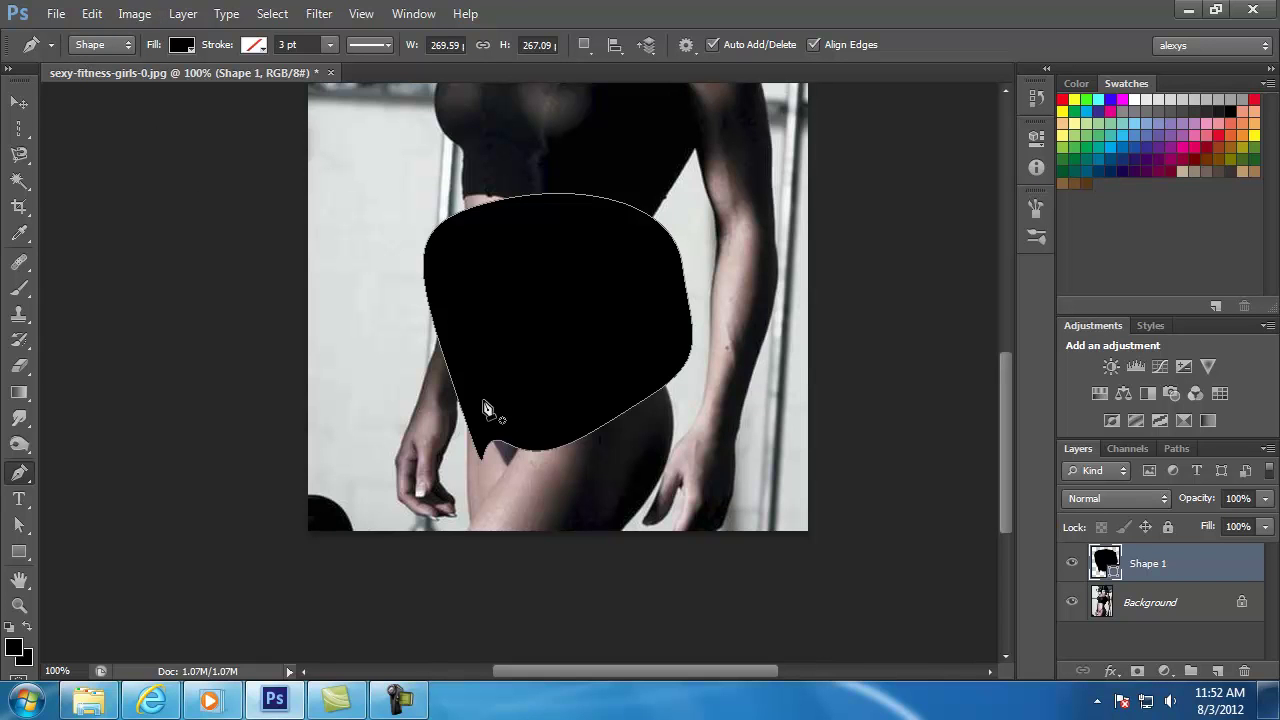
left_click(18, 103)
mouse_move(551, 337)
left_mouse_down()
mouse_move(506, 281)
mouse_move(420, 343)
mouse_move(577, 363)
left_mouse_up()
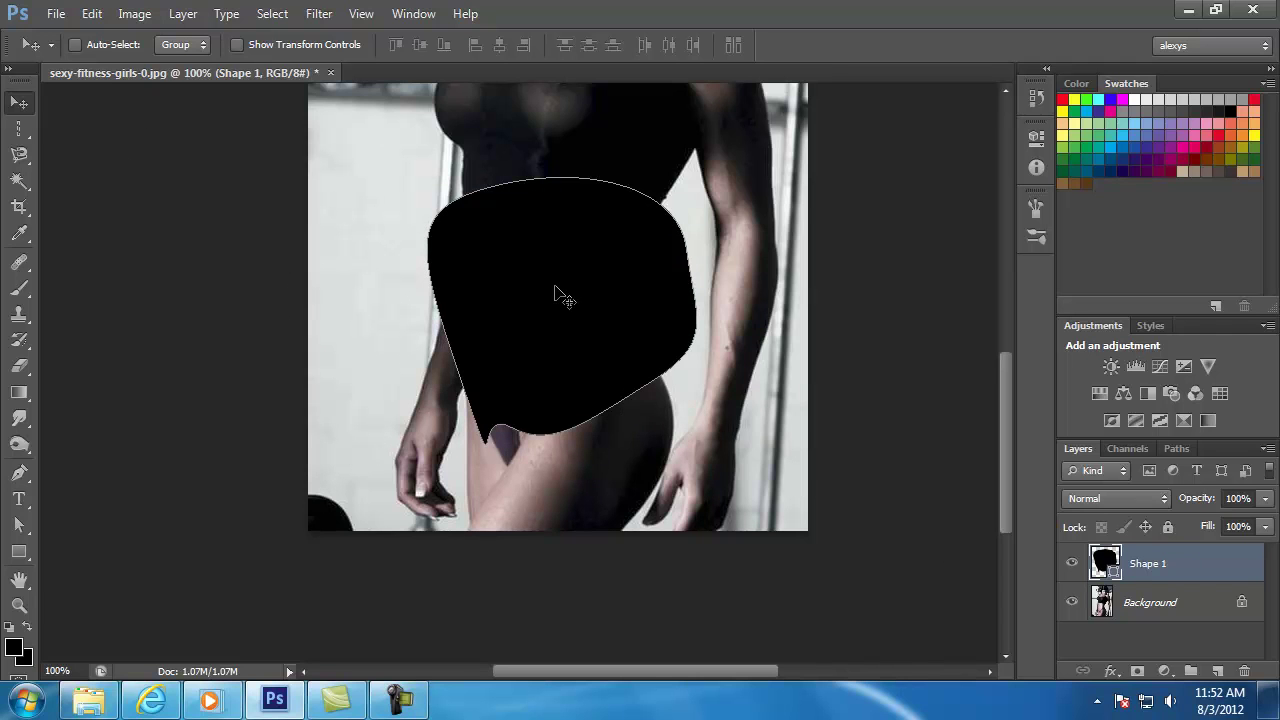
Nudge the shape right, then delete 'Shape 1 Shape Path' from the Paths panel
left_click_drag(556, 288, 621, 285)
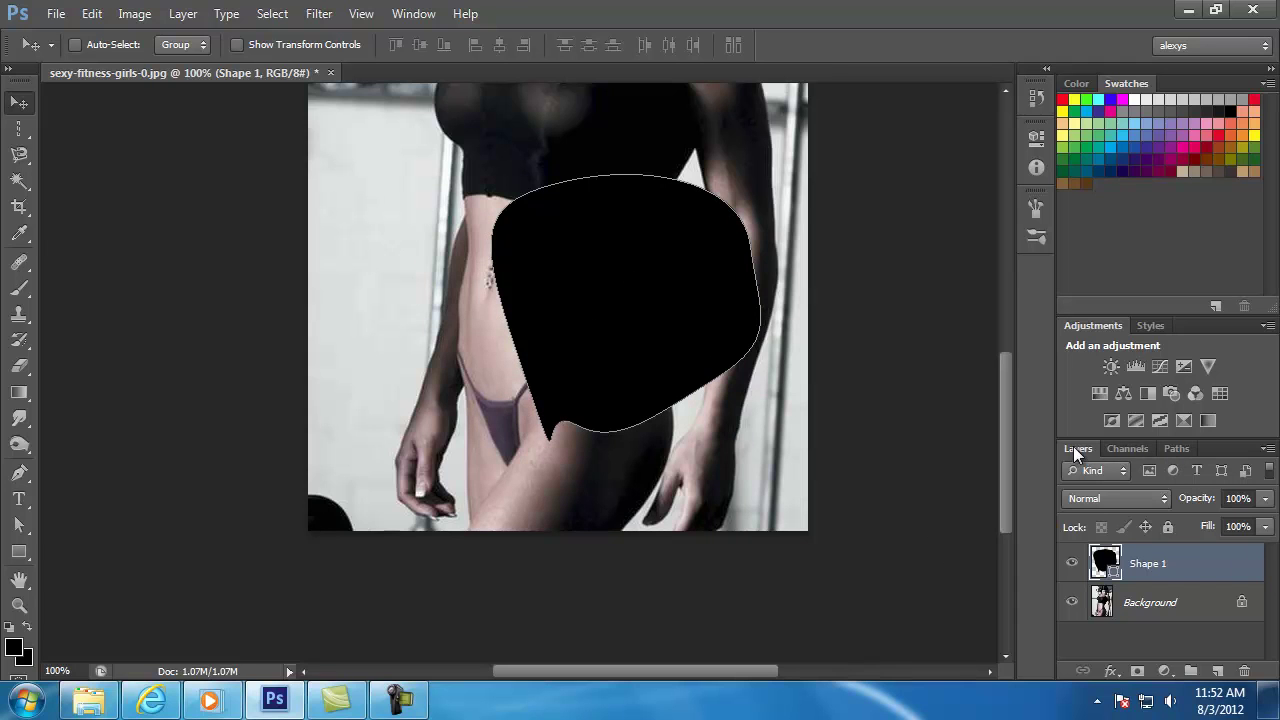
left_click(1129, 449)
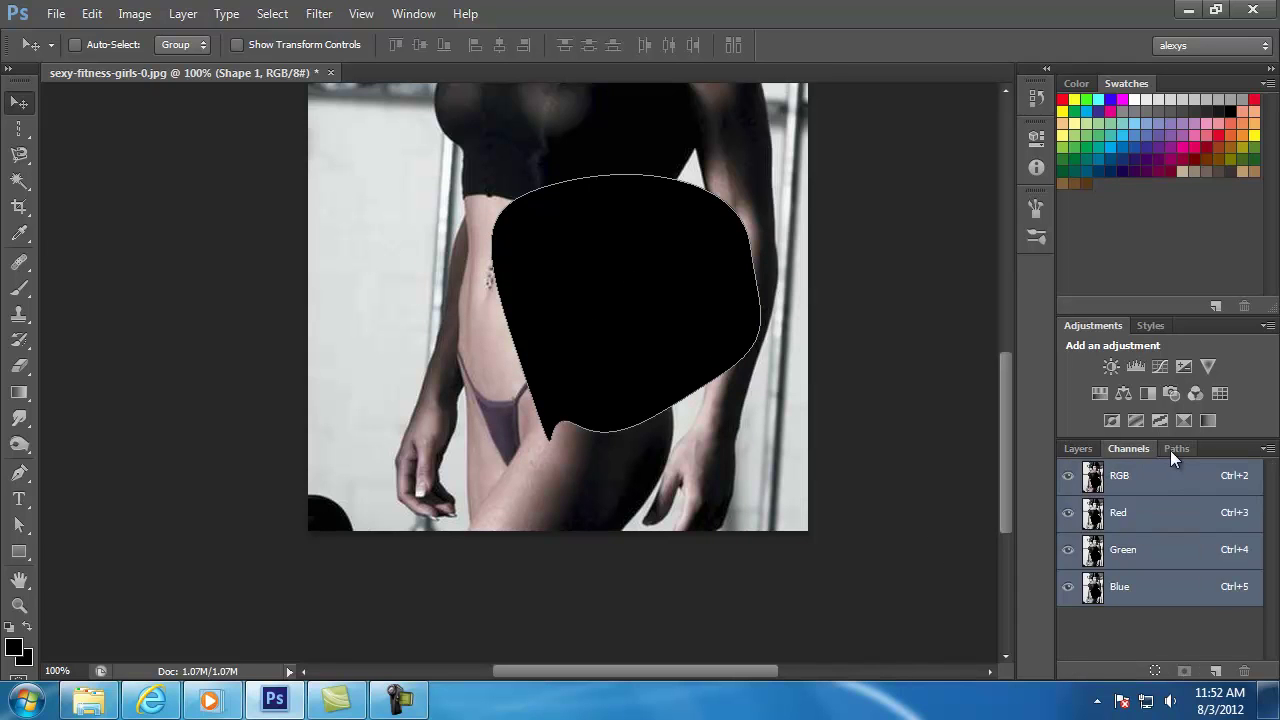
left_click(1177, 449)
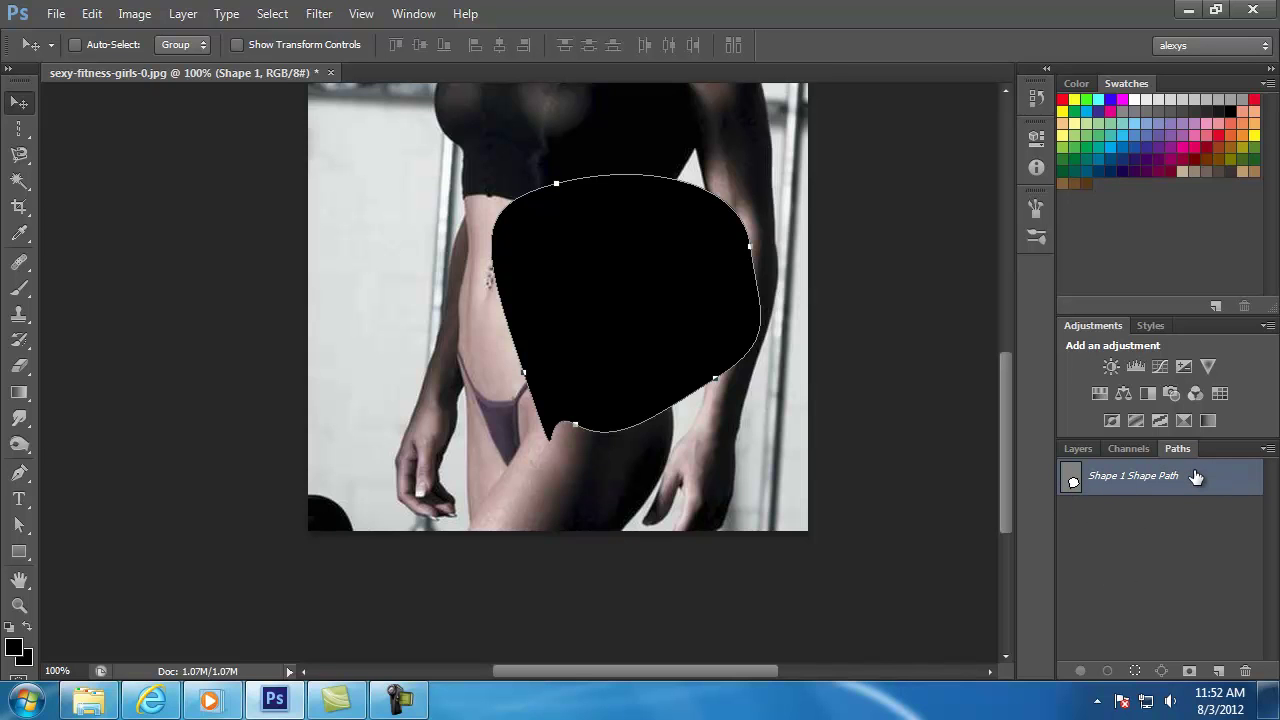
left_click_drag(1180, 478, 1229, 574)
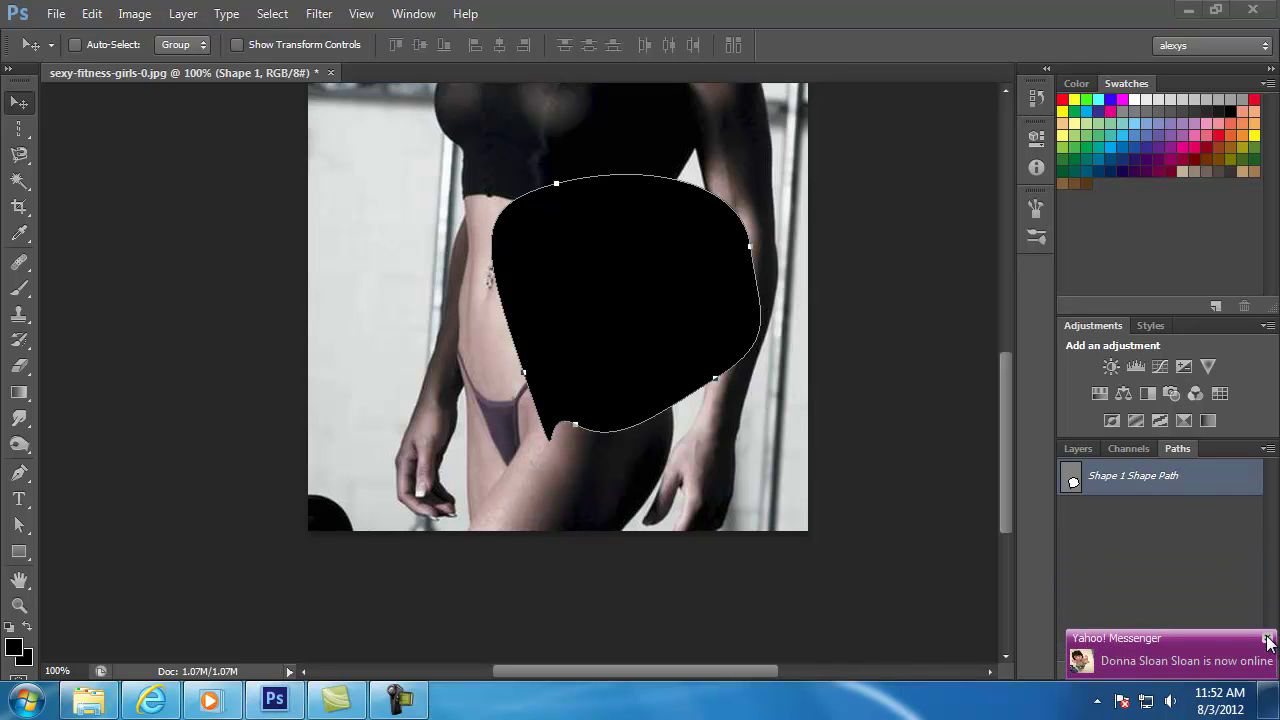
left_click(1268, 642)
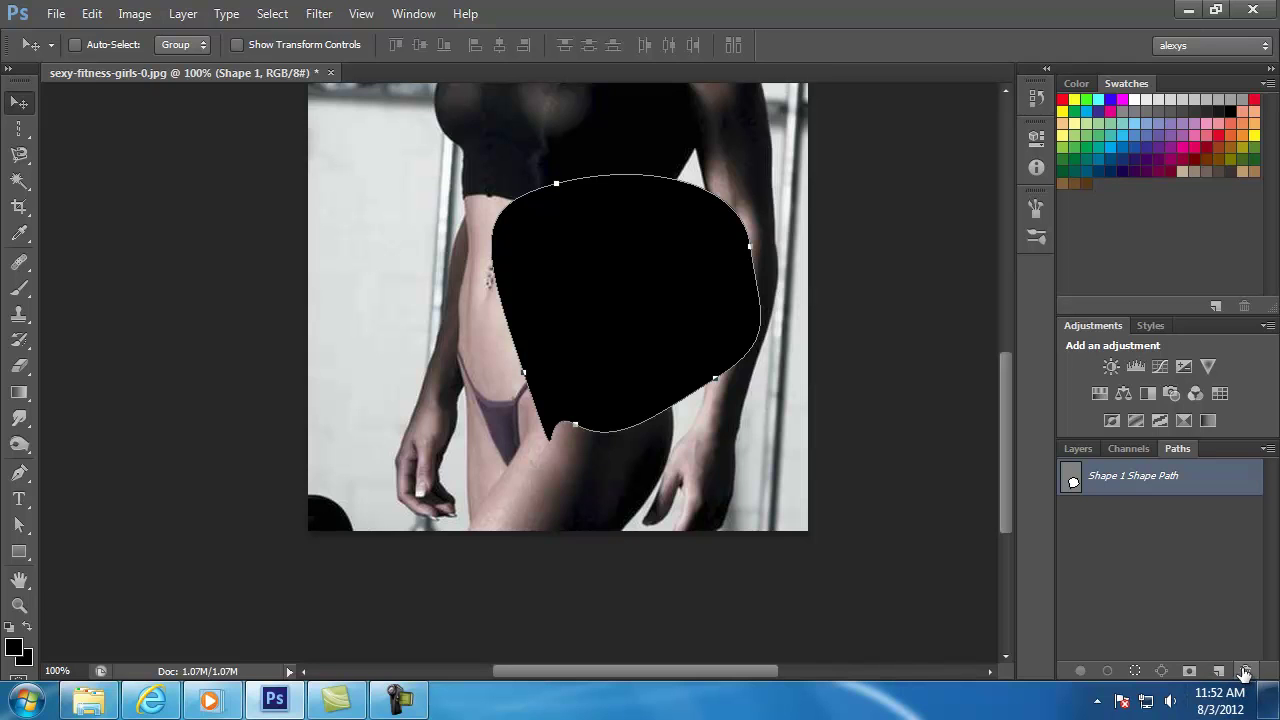
left_click_drag(1150, 478, 1245, 672)
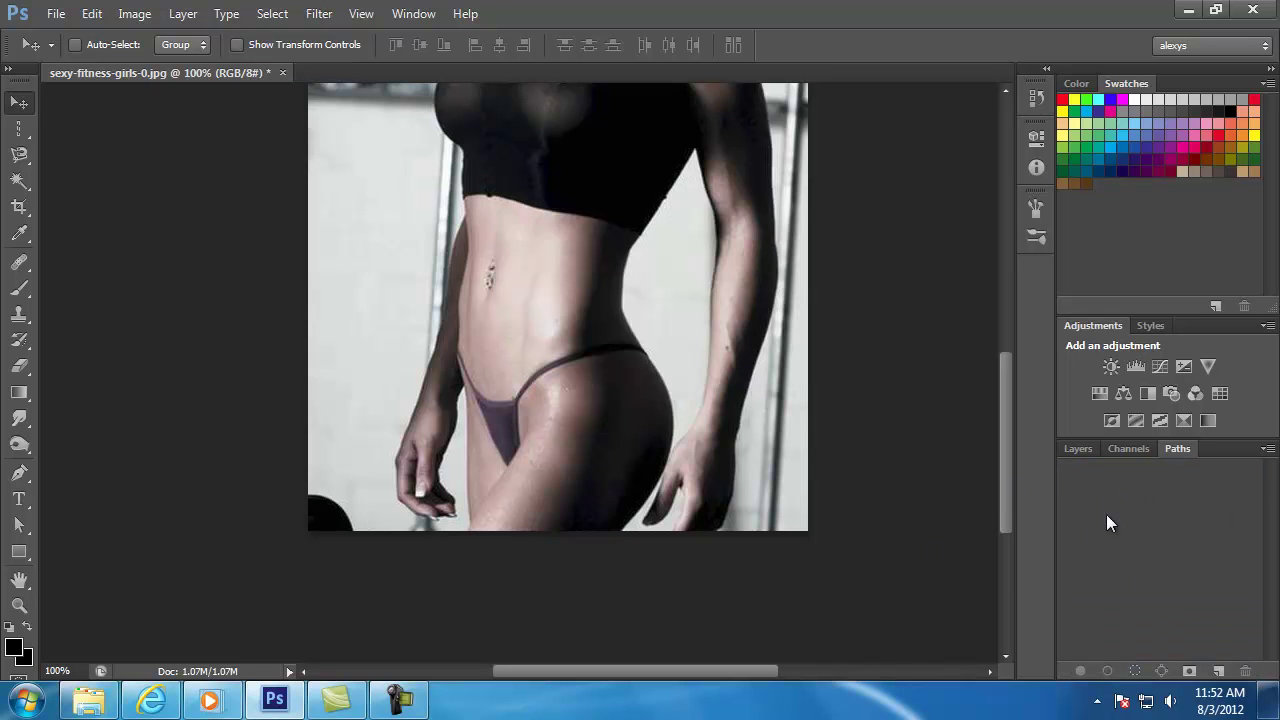
Convert the Background into an editable Layer 0, then show the Pen tool's drawing modes
left_click(1076, 449)
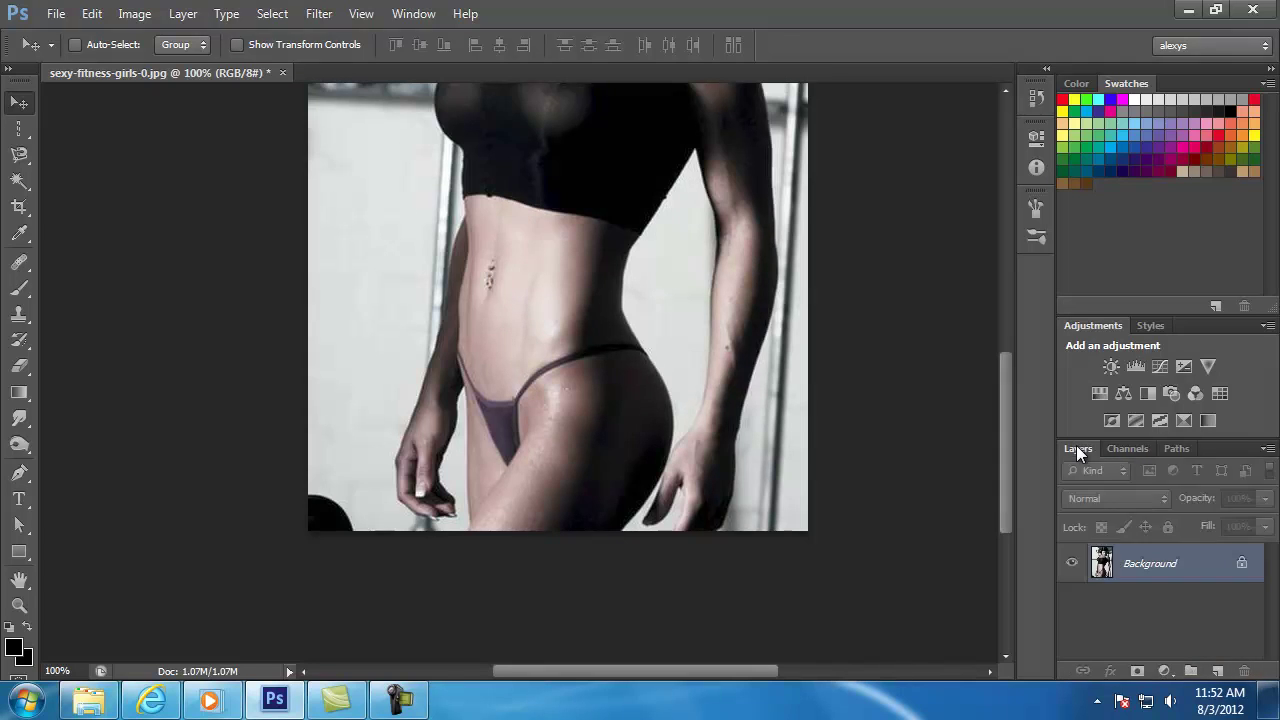
double_click(1205, 568)
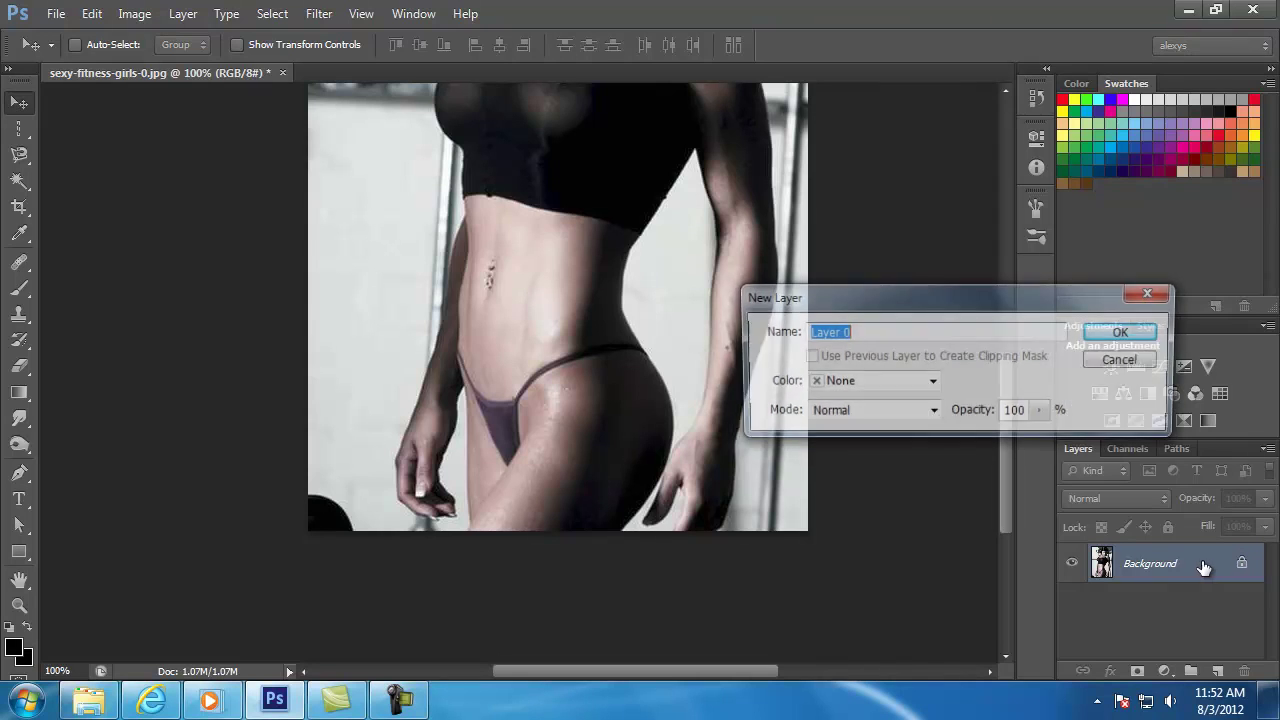
left_click(1128, 334)
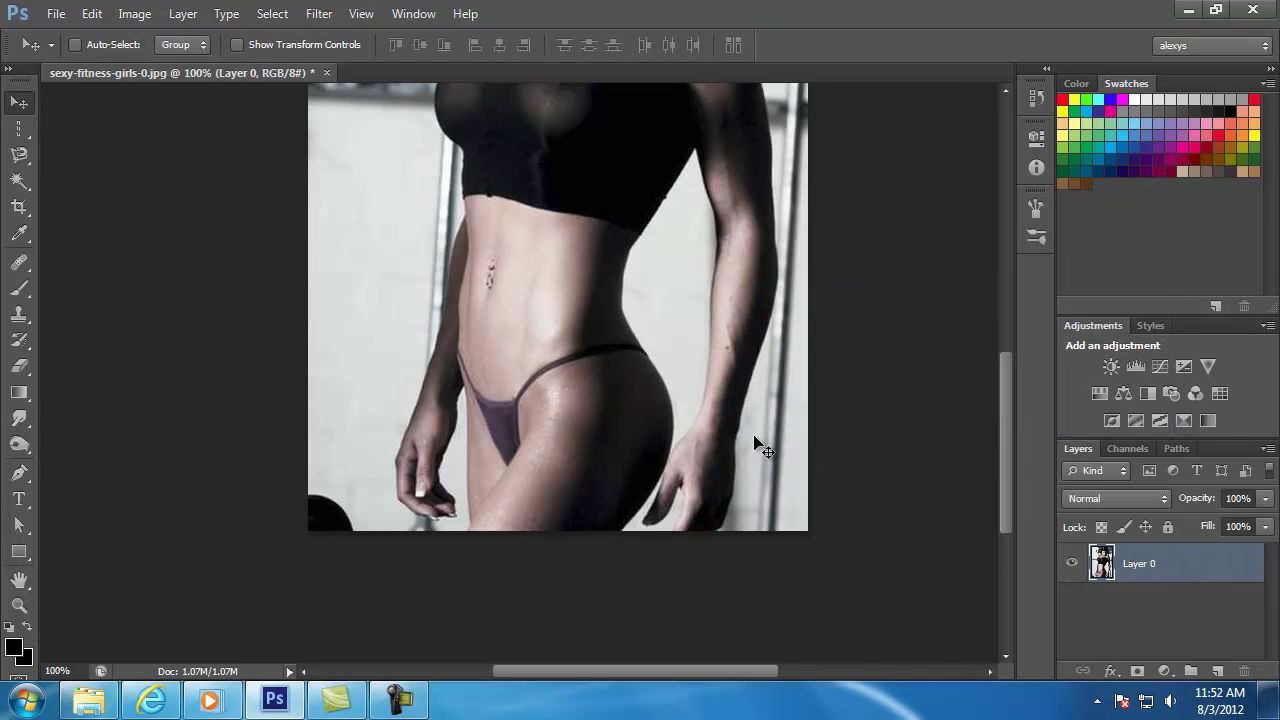
mouse_move(600, 298)
left_mouse_down()
mouse_move(612, 365)
mouse_move(639, 320)
left_mouse_up()
left_click(20, 475)
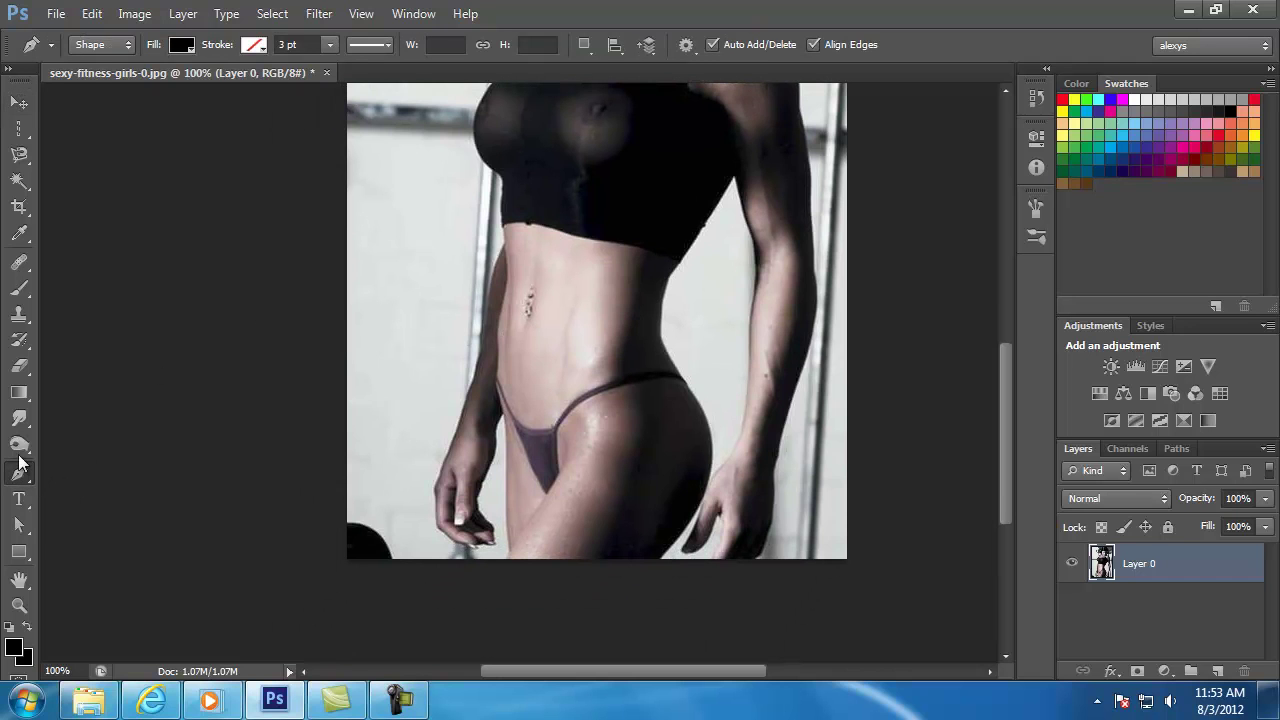
left_click(128, 46)
In Path mode, start the pen path at her left hand and trace up the forearm to the waist
left_click(108, 87)
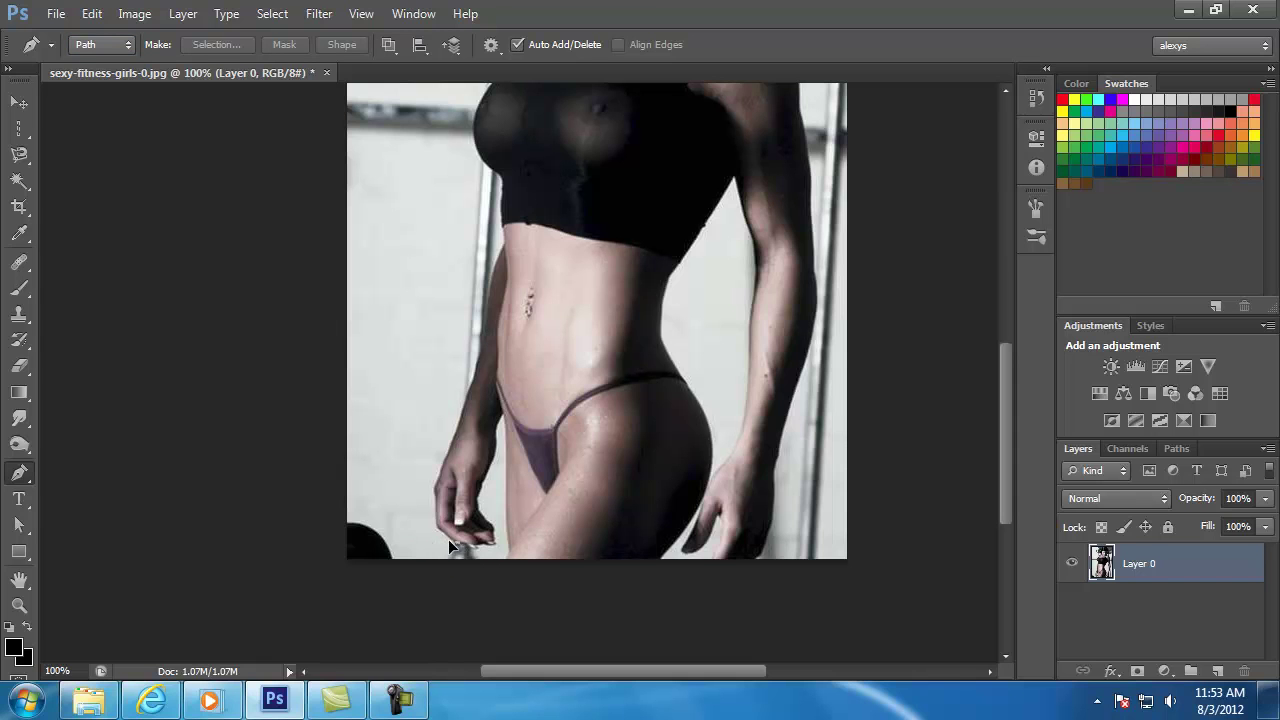
left_click_drag(436, 529, 434, 511)
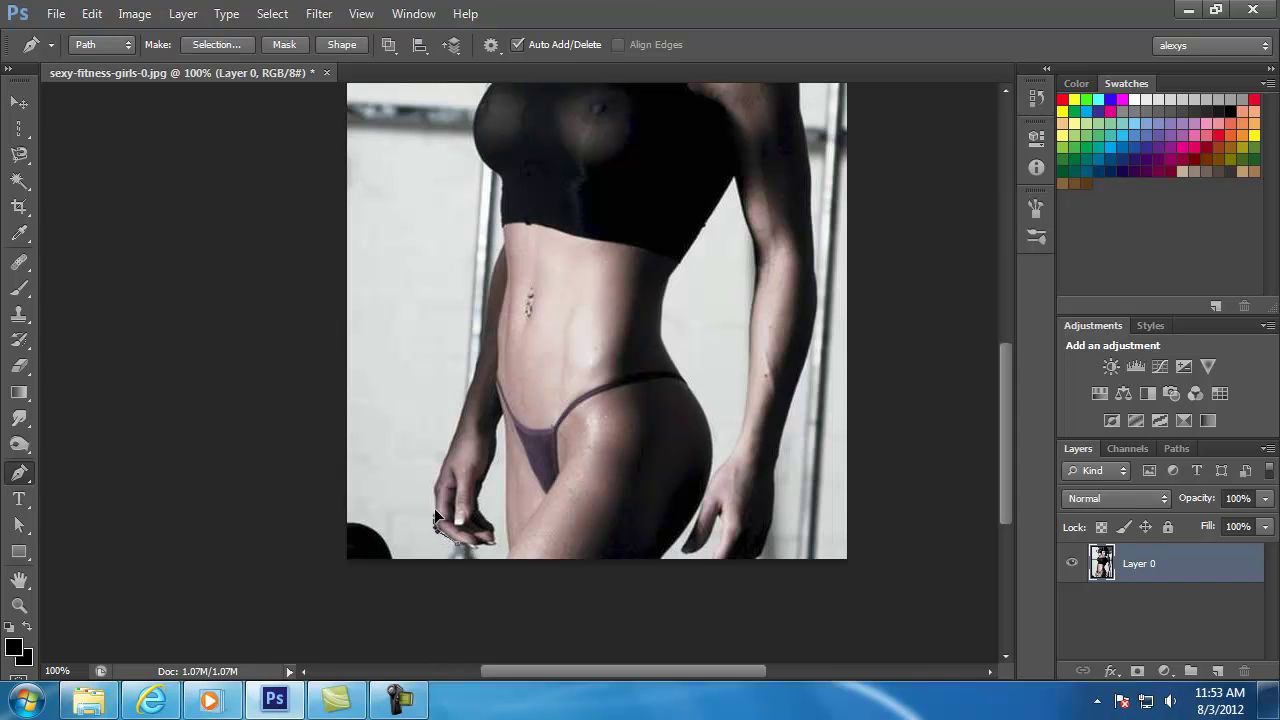
left_click_drag(436, 486, 449, 473)
left_click(452, 438)
left_click(463, 405)
left_click(501, 176)
Continue the path around the chest, up the neck and over the top of the hair
left_click_drag(490, 172, 466, 470)
left_click(466, 462)
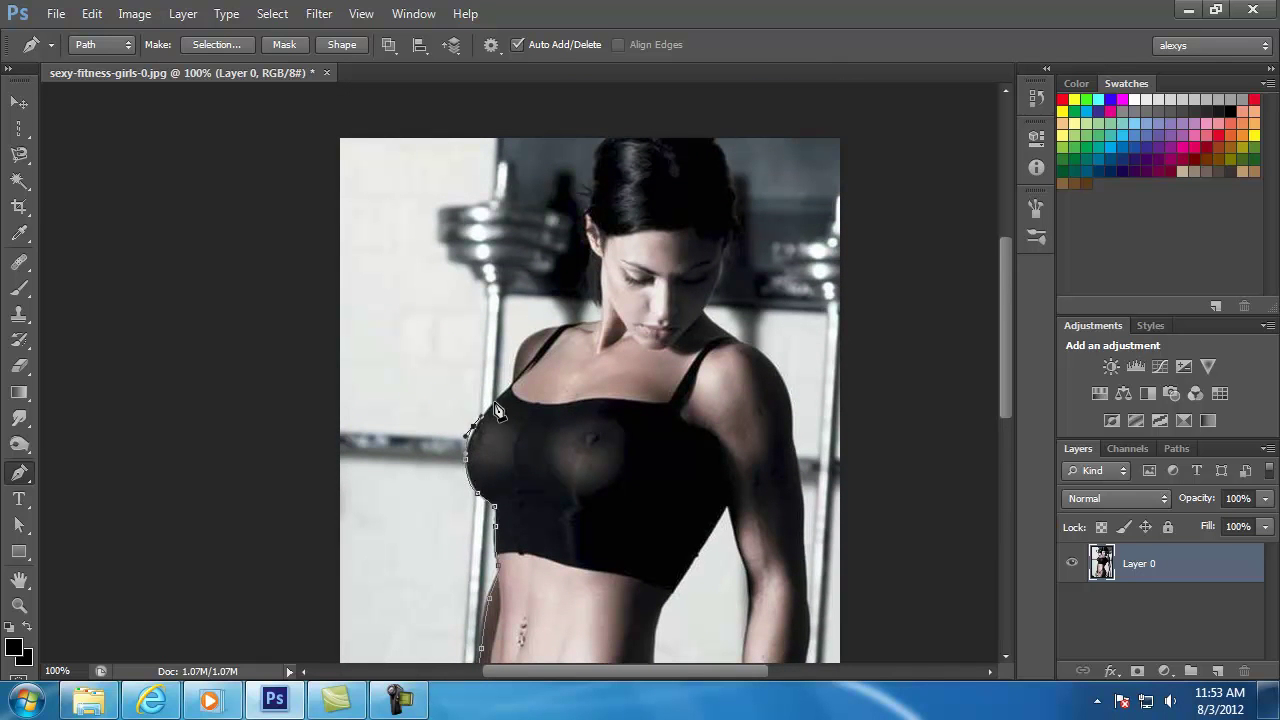
mouse_move(497, 400)
left_mouse_down()
mouse_move(534, 329)
mouse_move(570, 323)
left_mouse_up()
left_click(598, 318)
mouse_move(590, 280)
left_mouse_down()
mouse_move(584, 220)
mouse_move(613, 133)
left_mouse_up()
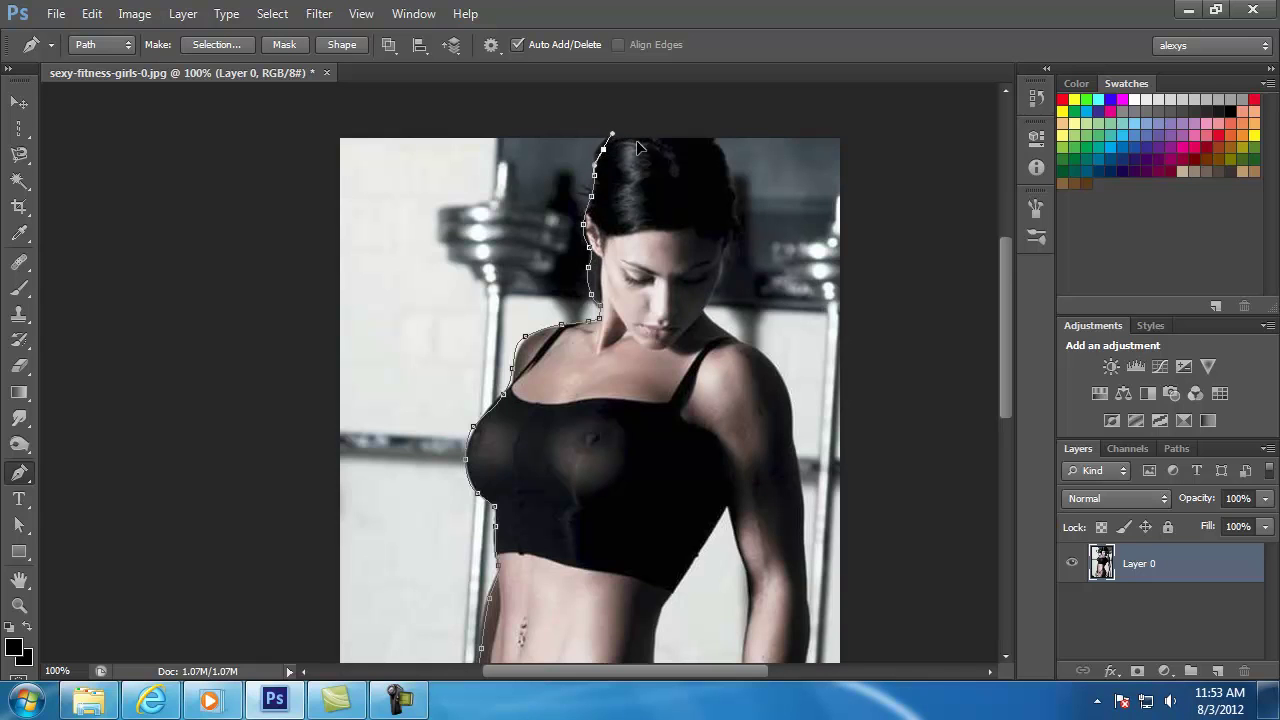
left_click(711, 140)
With the Direct Selection tool, reshape the curve over the top of the hair
left_click_drag(19, 524, 112, 541)
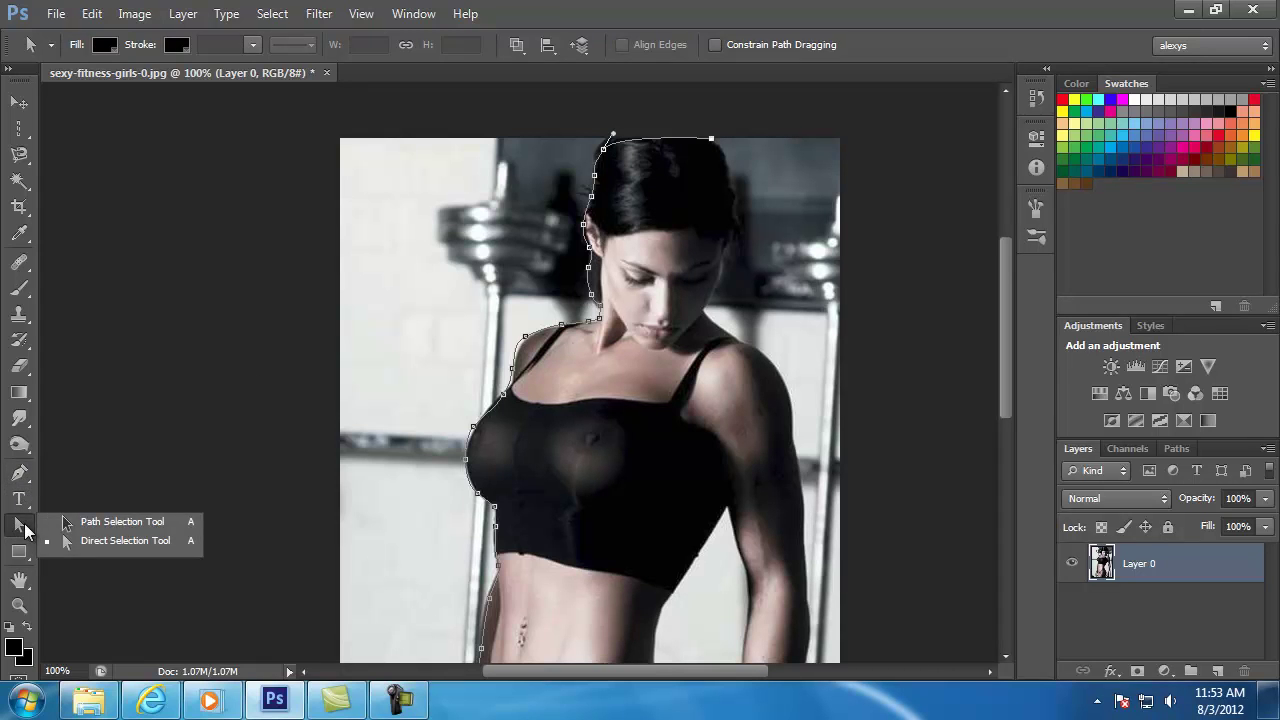
left_click(112, 541)
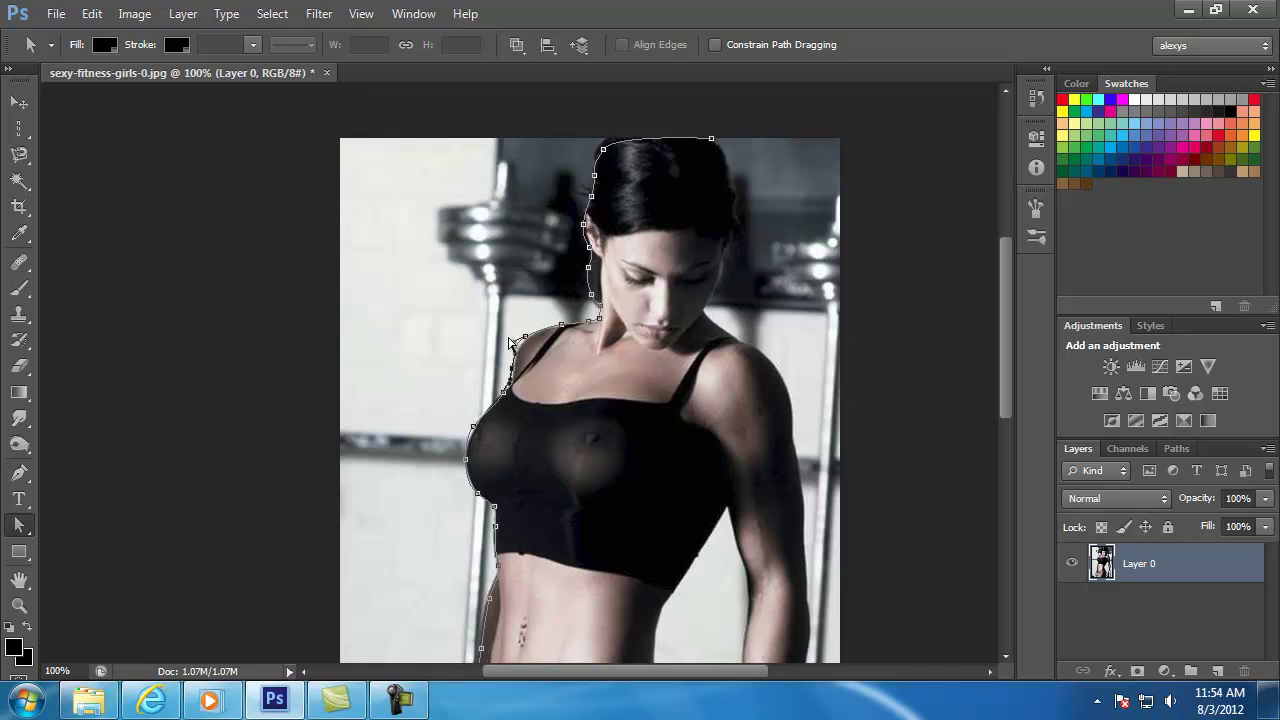
left_click(515, 345)
left_click_drag(603, 147, 604, 138)
Extend the path down the right side of her head, over the shoulder and down the arm
left_click(20, 474)
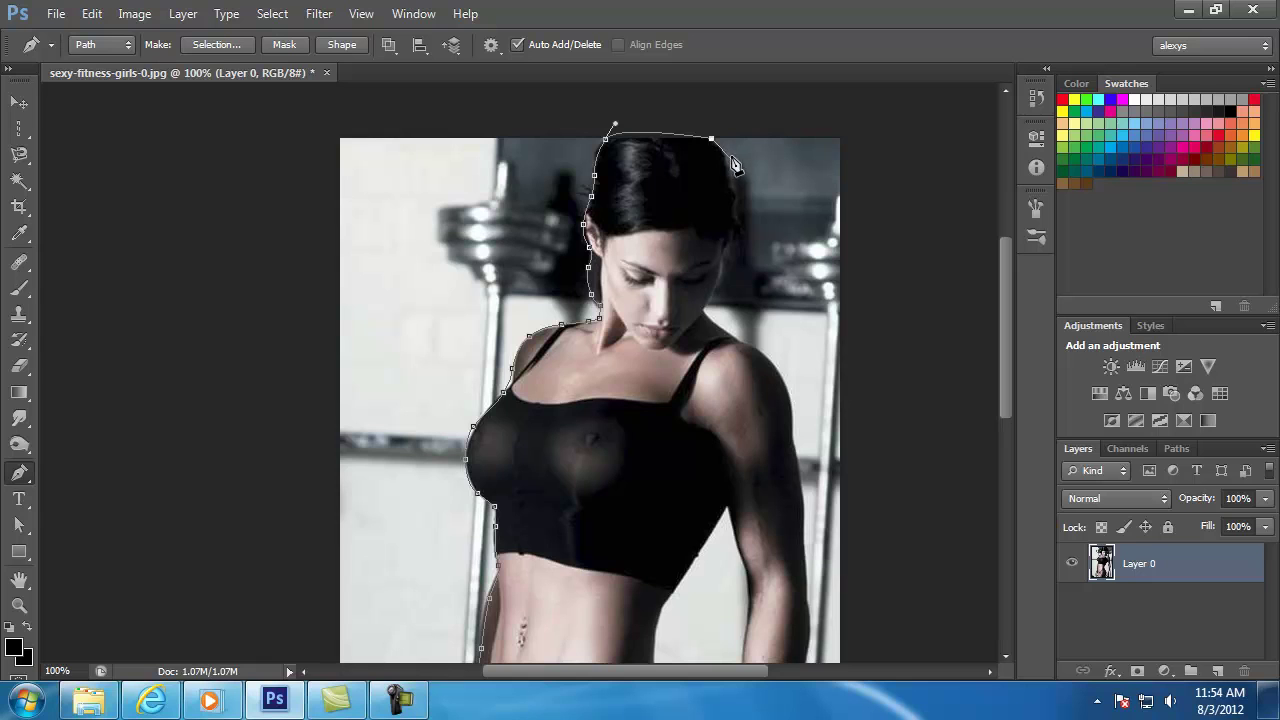
left_click(736, 211)
mouse_move(729, 246)
left_mouse_down()
mouse_move(709, 302)
mouse_move(726, 330)
mouse_move(793, 370)
left_mouse_up()
left_click(705, 312)
left_click_drag(791, 438, 810, 512)
left_click(804, 556)
left_click(806, 598)
scroll(820, 630, "down", 3)
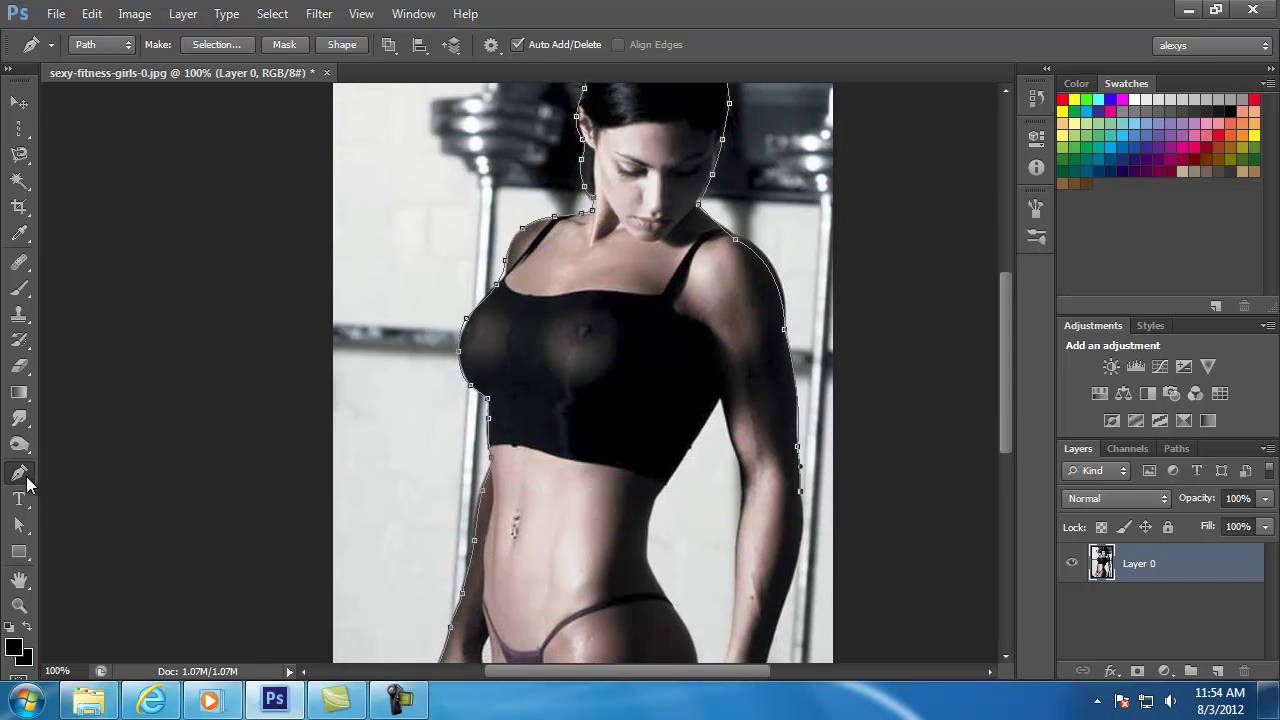
Nudge the shoulder anchor slightly down with Direct Selection, then pan toward the legs
right_click(20, 474)
left_click(60, 475)
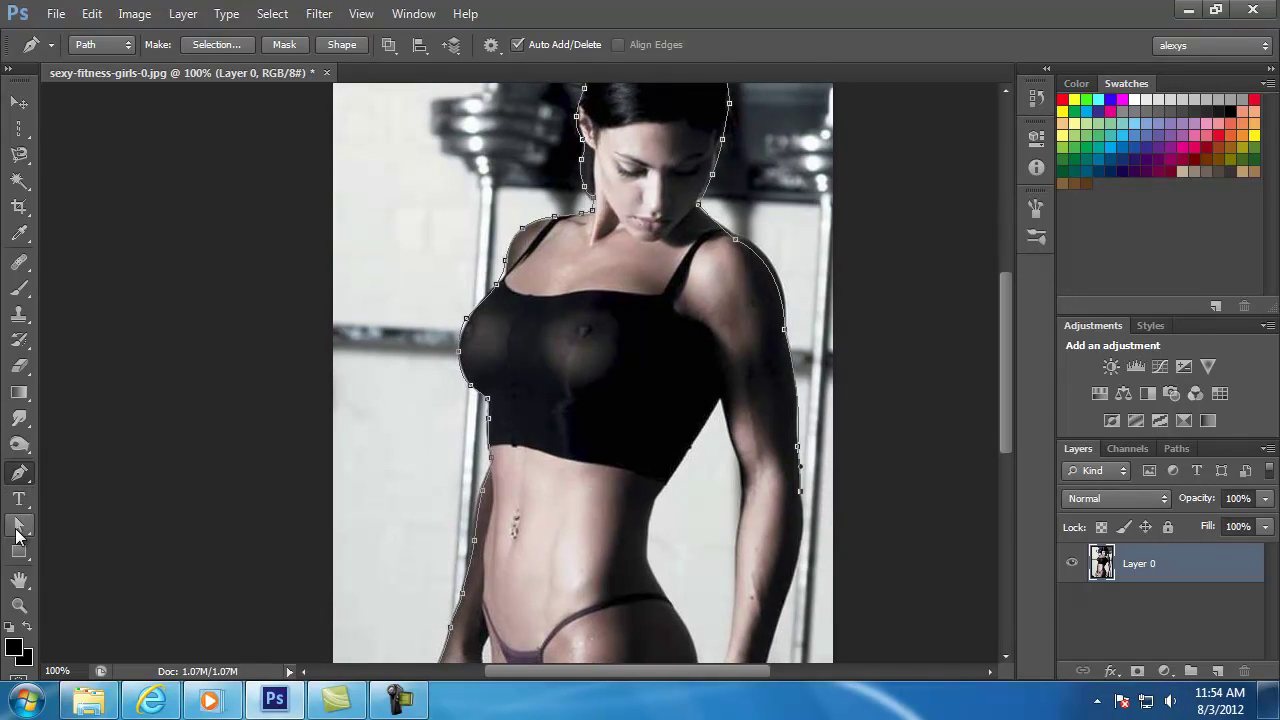
left_click(18, 524)
left_click(72, 545)
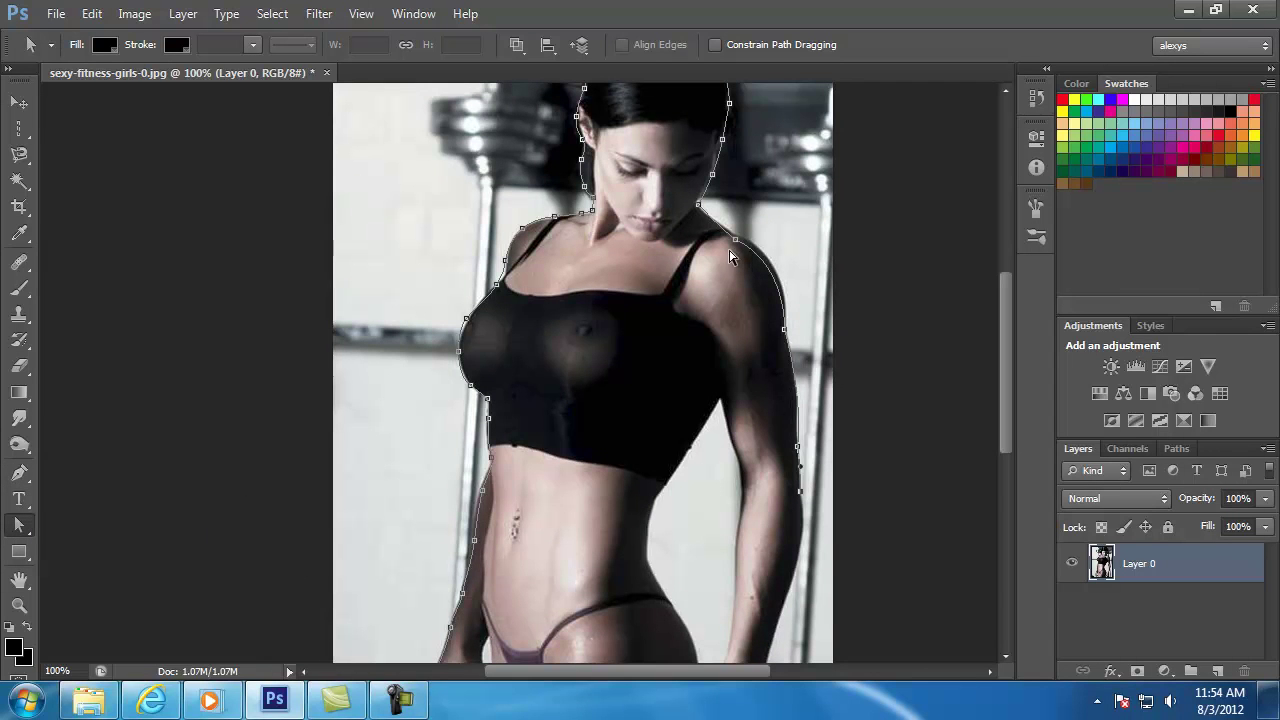
left_click_drag(744, 240, 744, 245)
left_click_drag(815, 540, 813, 457)
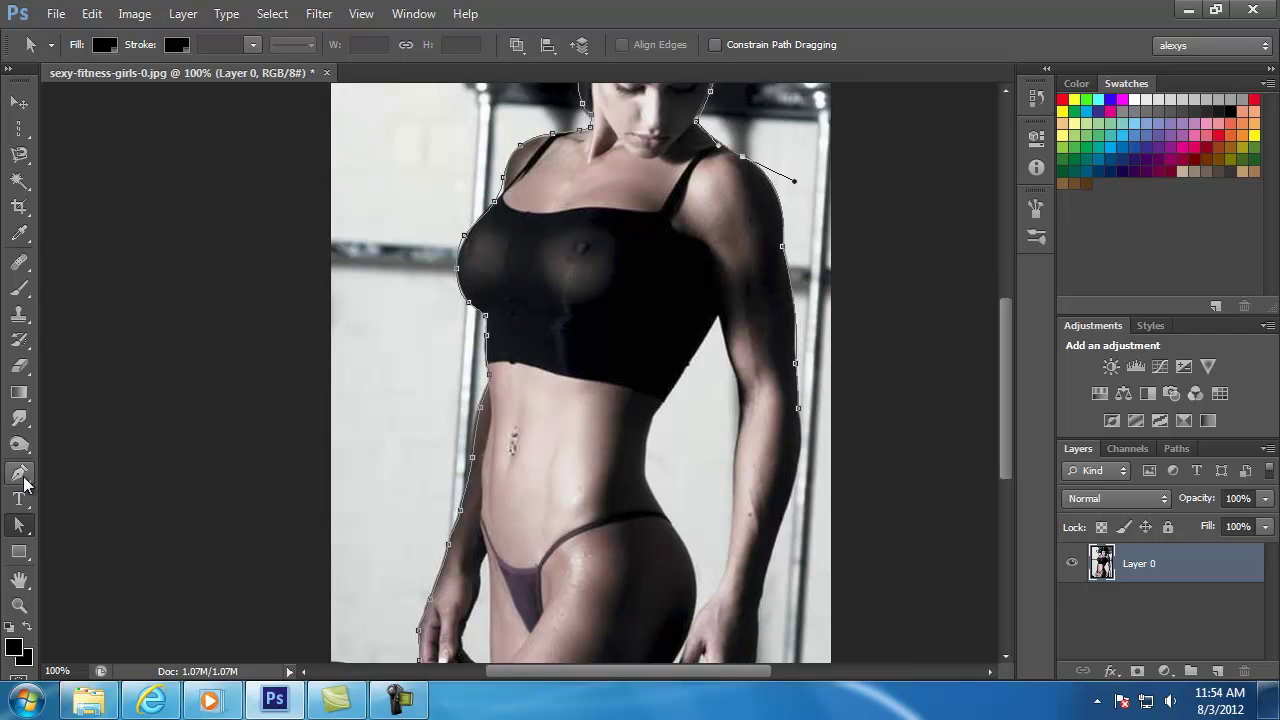
left_click(22, 477)
Add anchors down her right outer arm and forearm toward the wrist
left_click(800, 418)
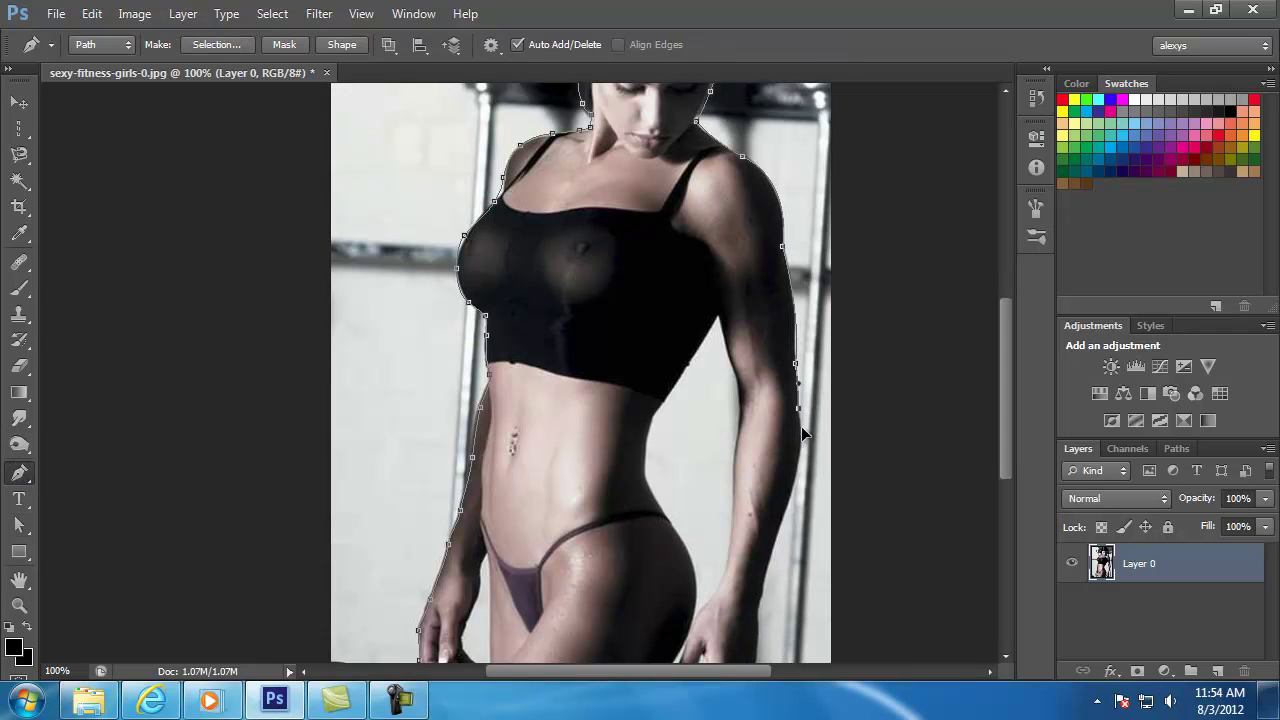
left_click(776, 535)
left_click(764, 578)
left_click(757, 632)
left_click_drag(814, 601, 808, 457)
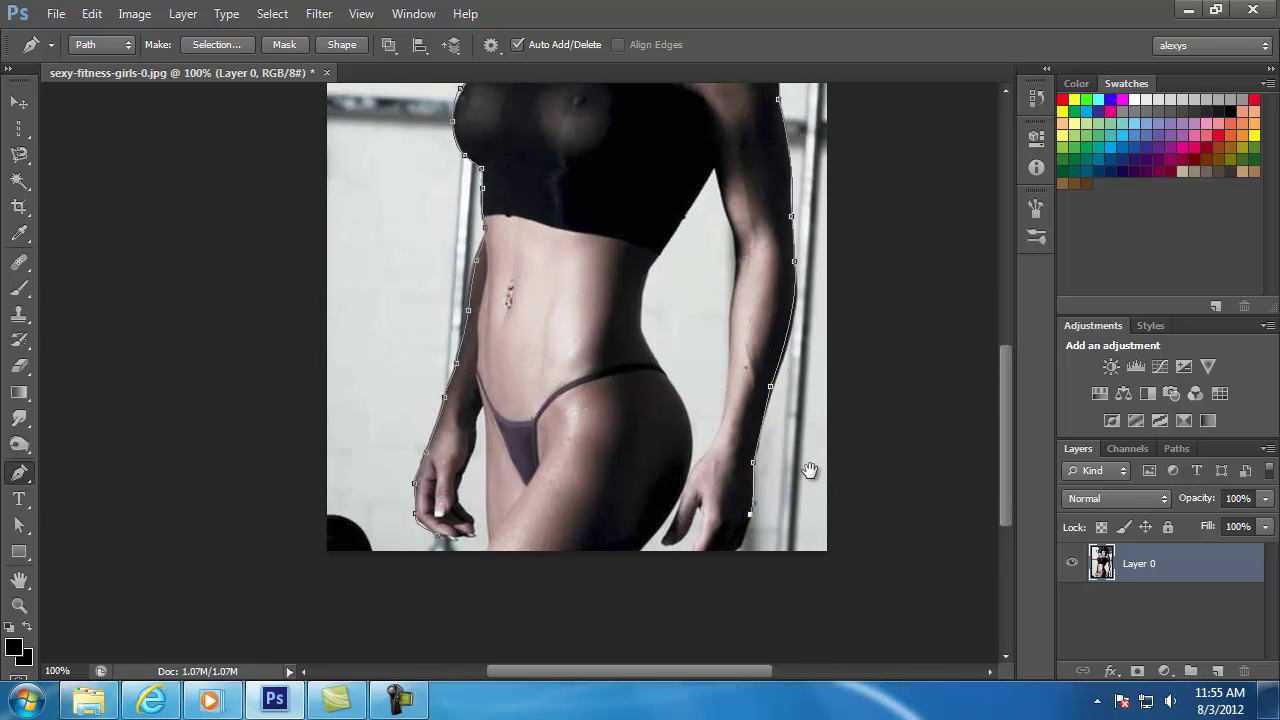
Trace along the bottom, up the inner leg and around the left hand, closing the path
left_click(734, 550)
mouse_move(700, 530)
left_mouse_down()
mouse_move(702, 517)
mouse_move(697, 540)
mouse_move(667, 543)
left_mouse_up()
mouse_move(667, 540)
left_mouse_down()
mouse_move(679, 514)
mouse_move(669, 528)
left_mouse_up()
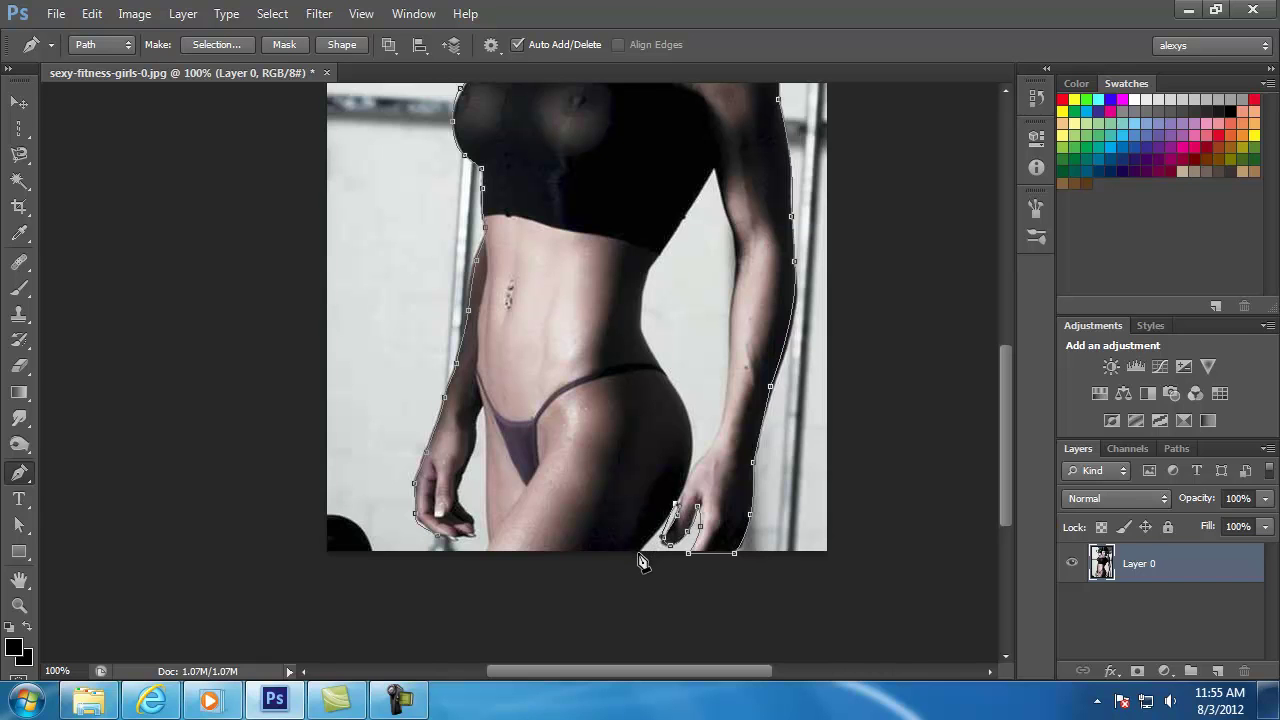
left_click(481, 553)
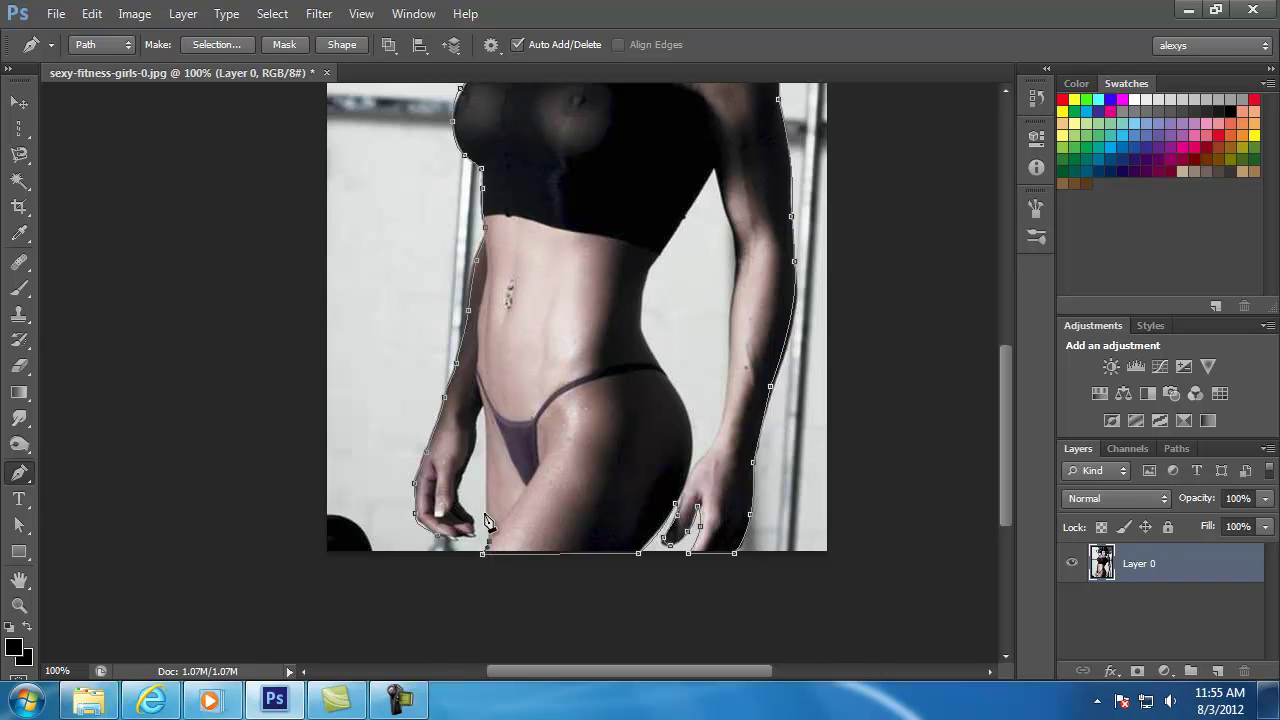
left_click_drag(484, 490, 488, 452)
left_click_drag(481, 409, 459, 490)
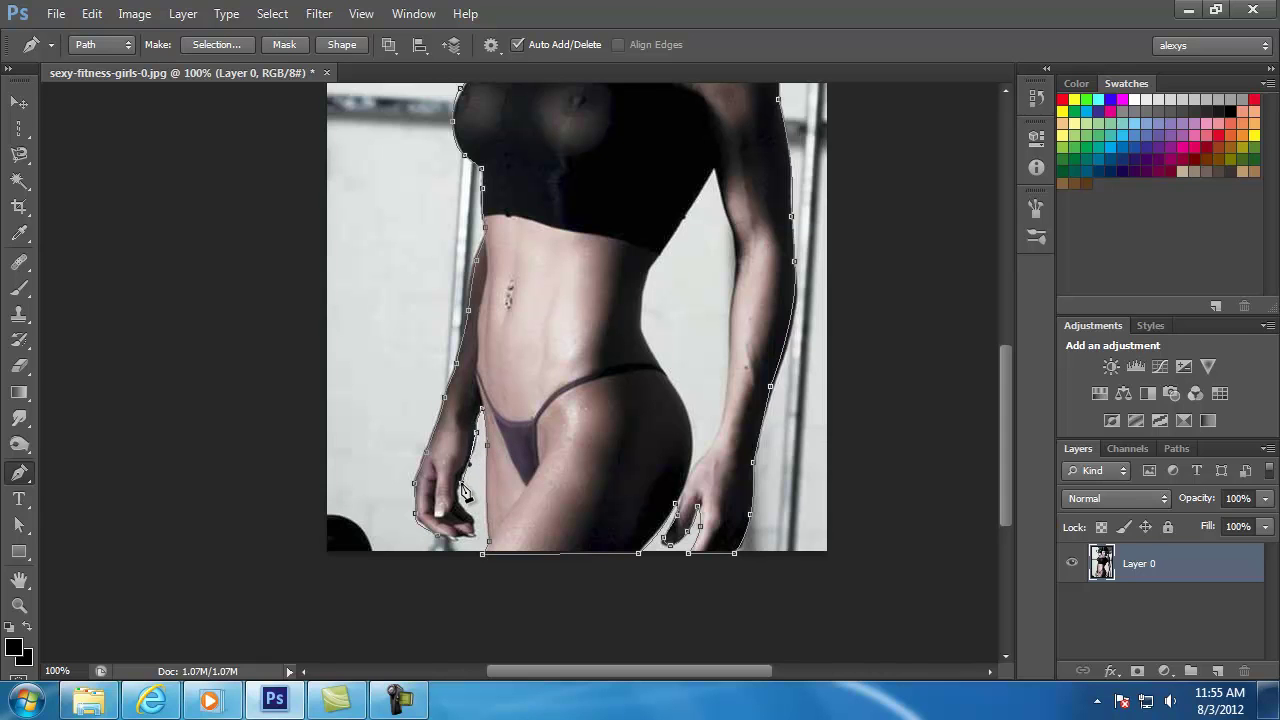
left_click_drag(462, 512, 474, 528)
left_click(440, 546)
Pan up and zoom out to 66.67% to check the woman's full closed outline
scroll(712, 380, "up", 5)
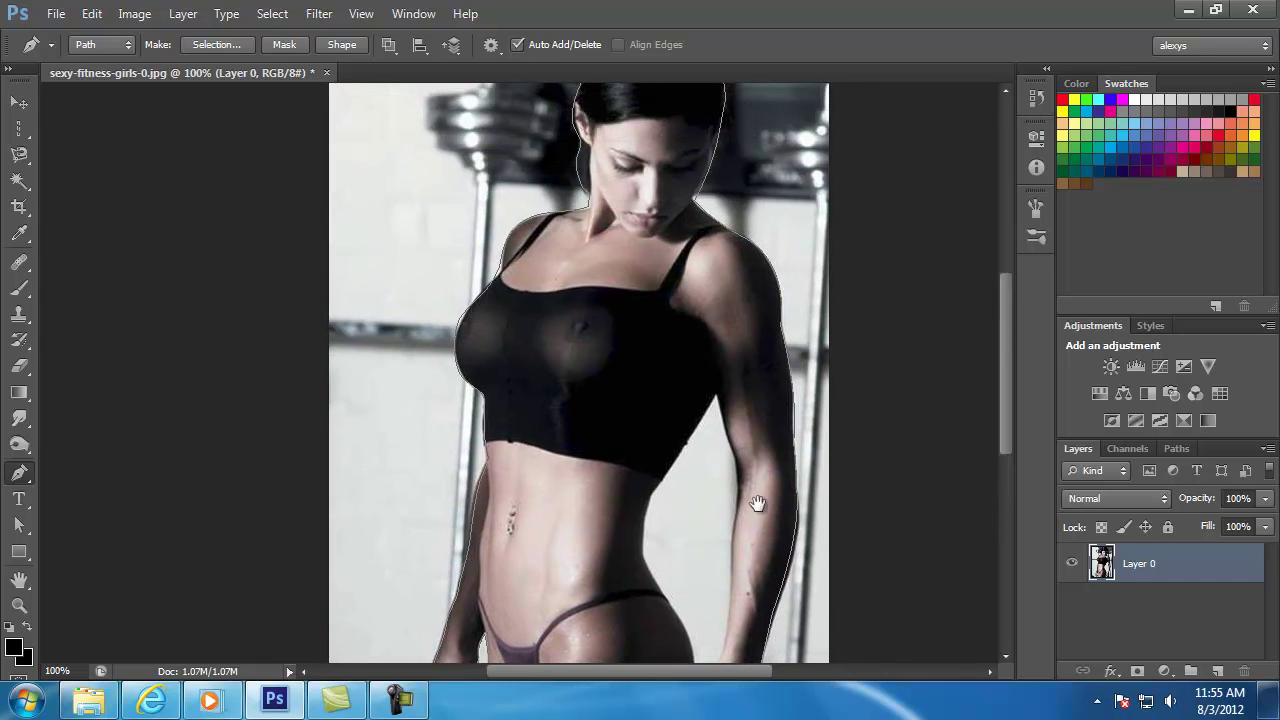
left_click_drag(662, 506, 672, 480)
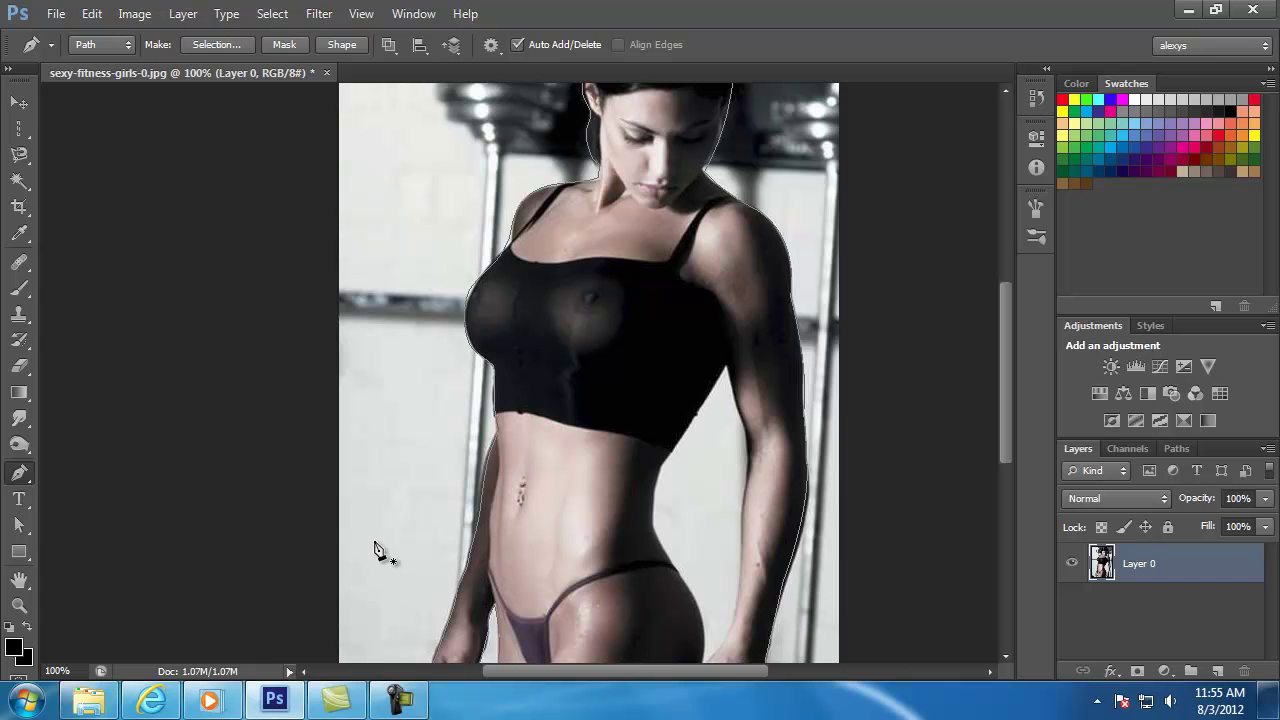
key("ctrl+minus")
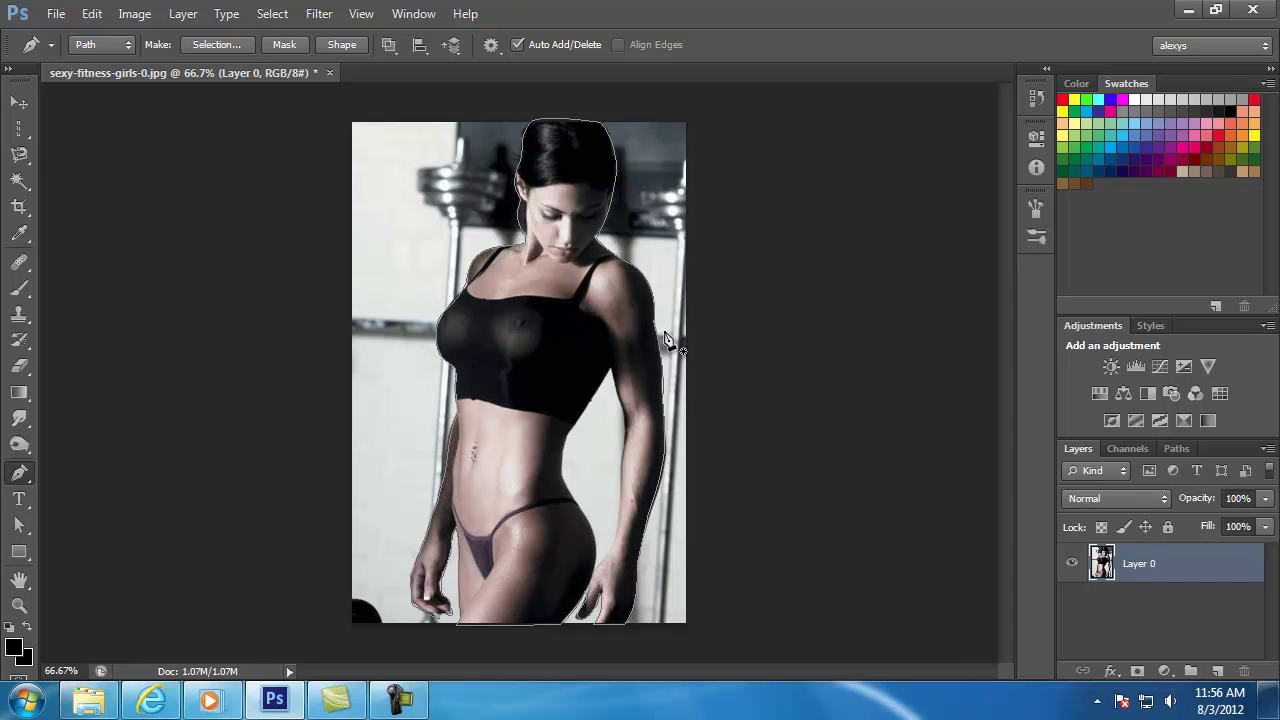
Convert the woman's closed pen path into an active selection with Make Selection
right_click(606, 230)
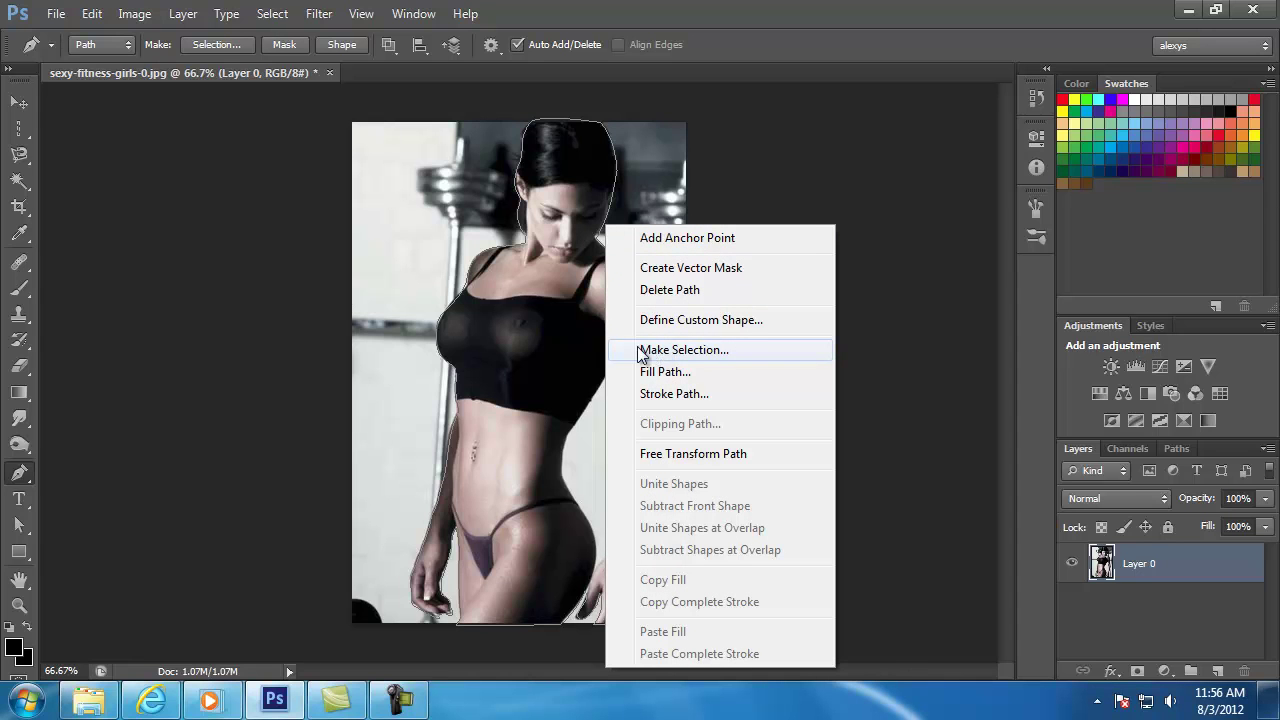
left_click(702, 358)
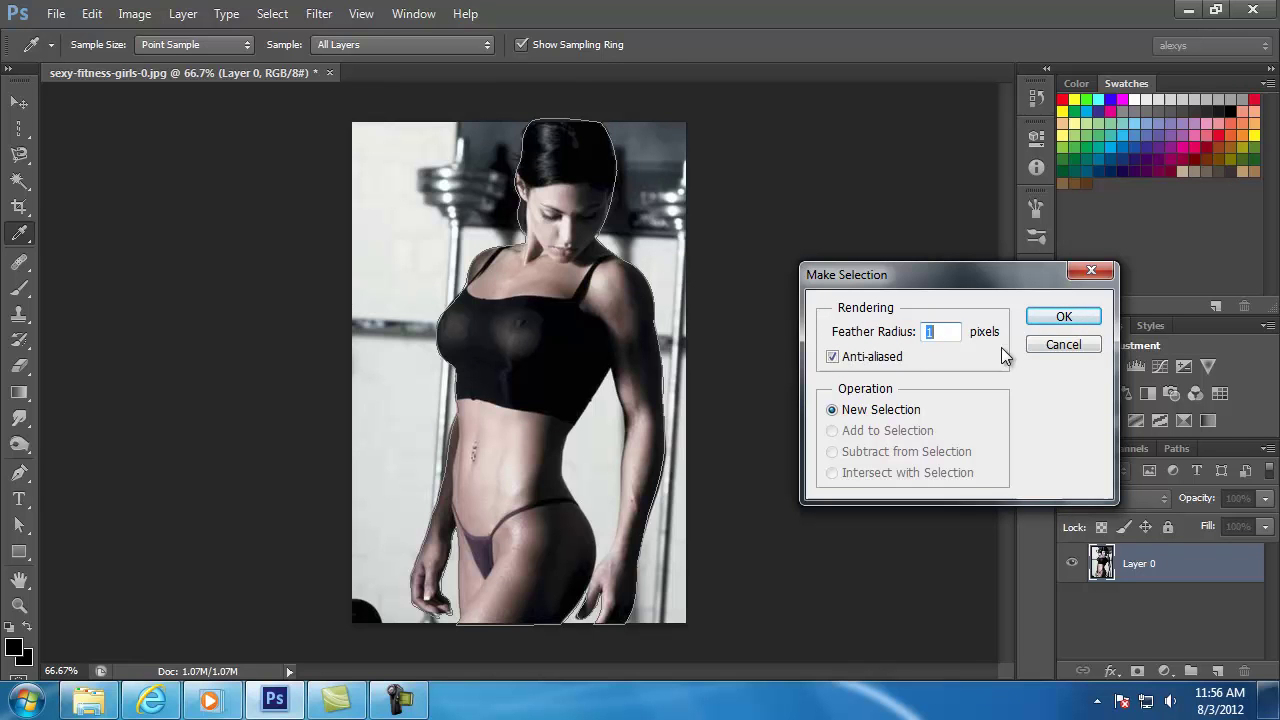
left_click(1060, 320)
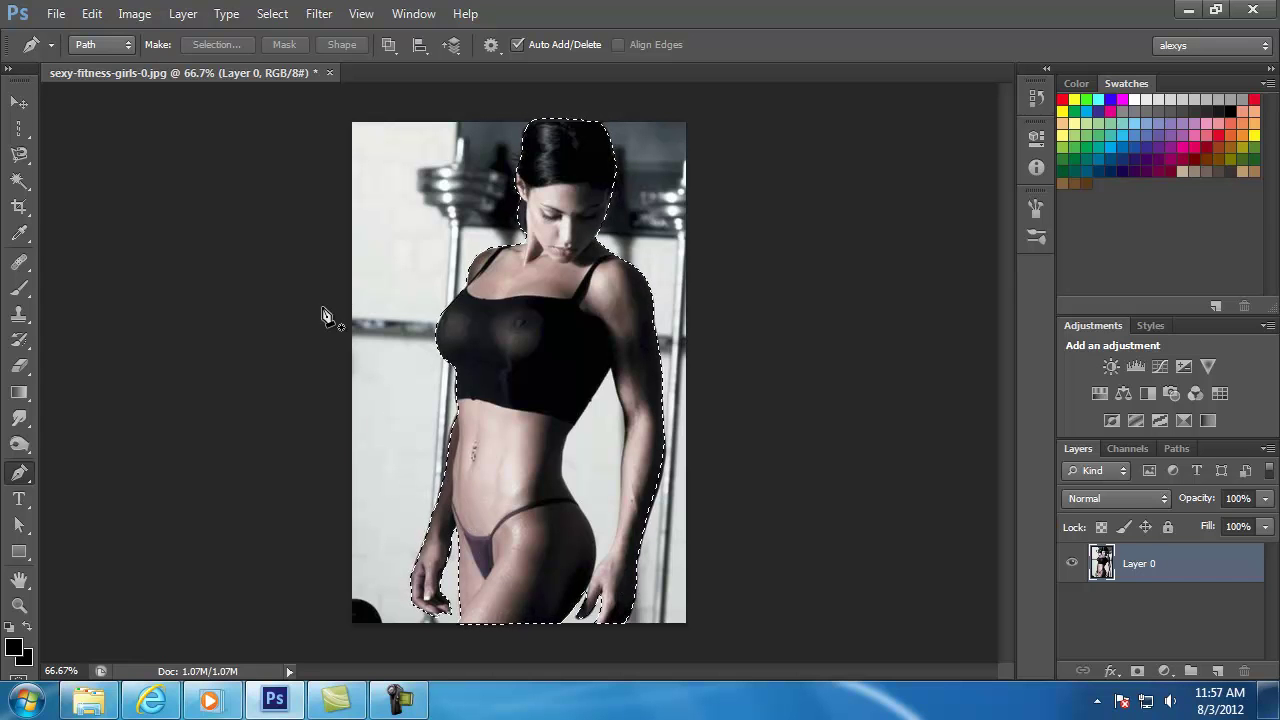
Invert the selection and delete the background to transparency
left_click(272, 14)
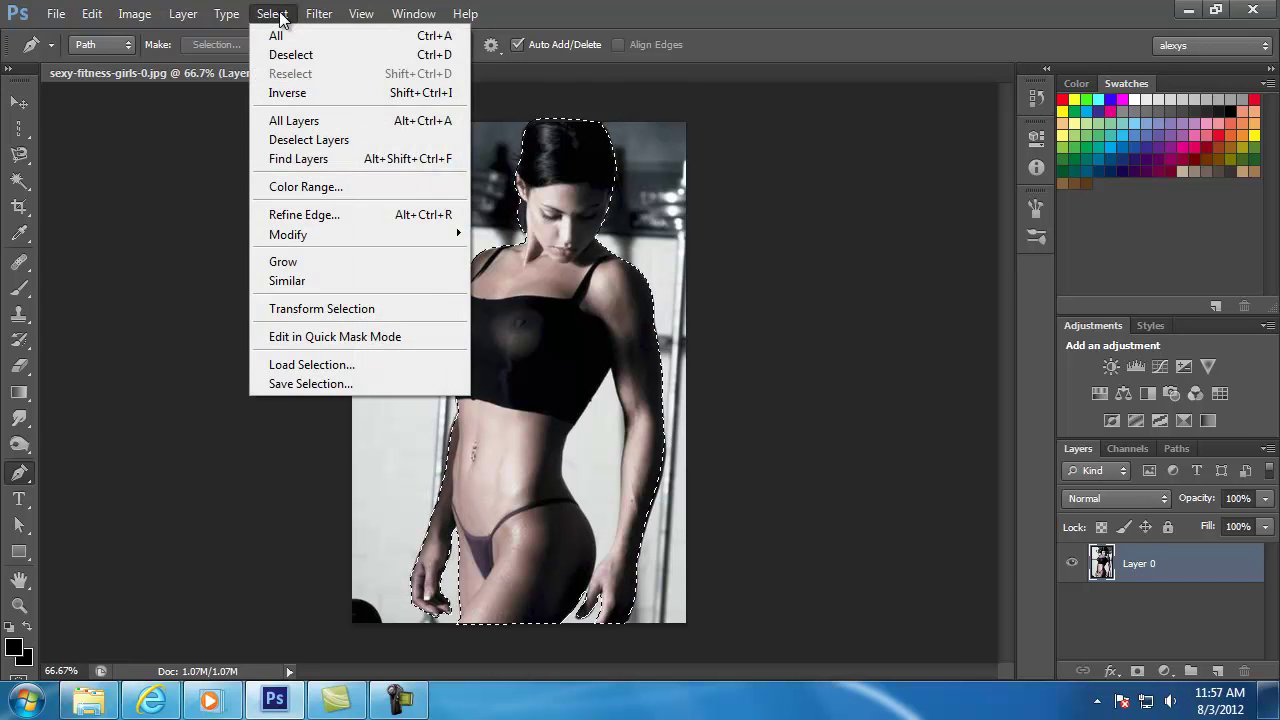
left_click(293, 93)
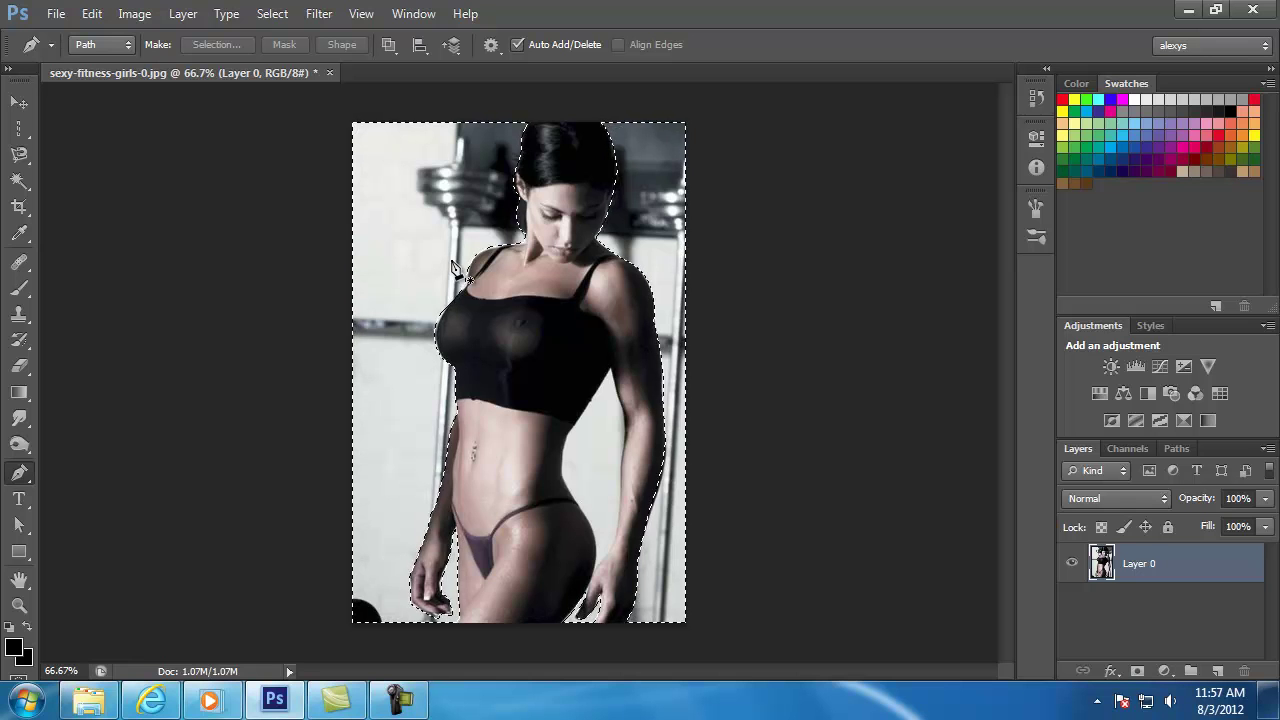
key("Delete")
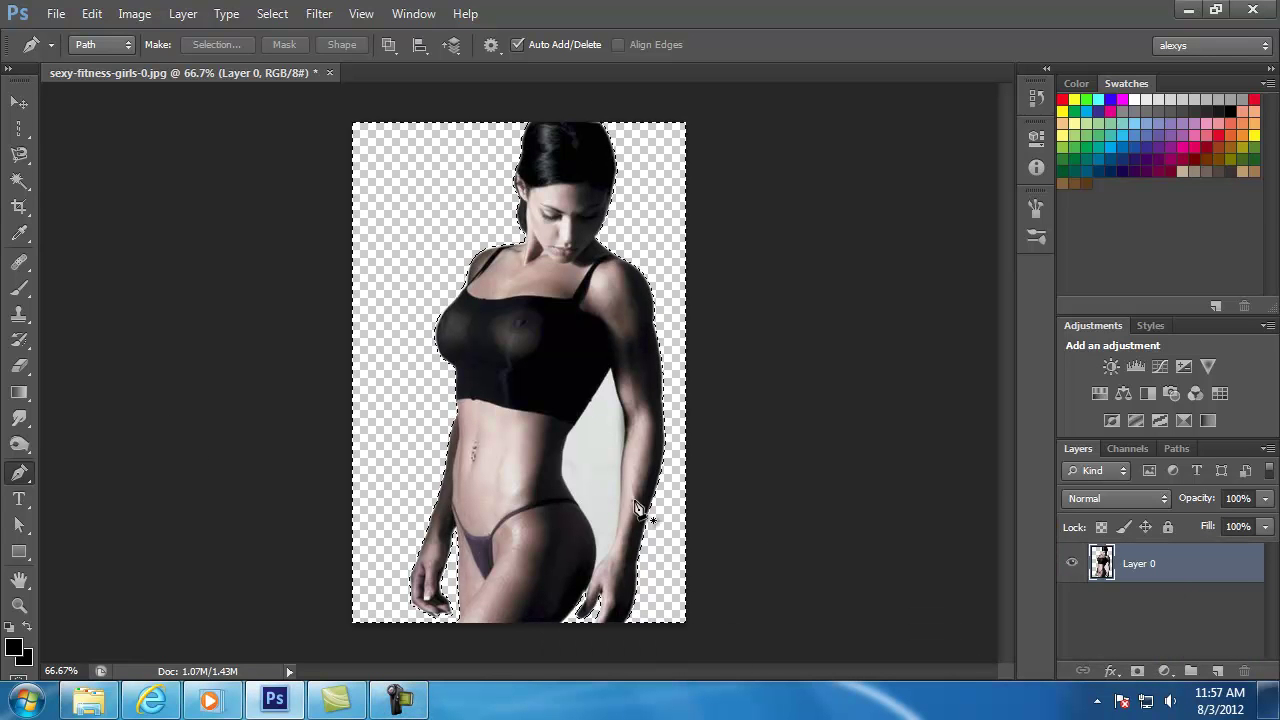
Zoom in on the hip, deselect, and pen-trace a closed path around the waist-arm gap
left_click(602, 538)
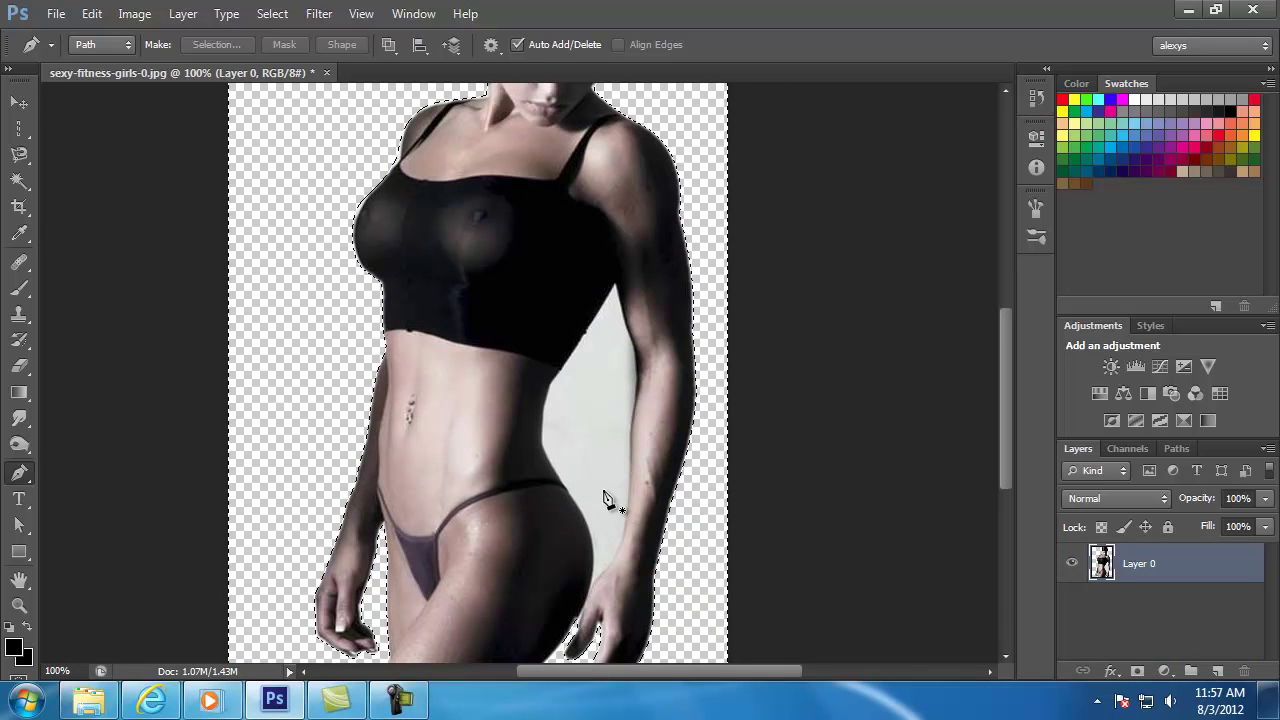
key("ctrl+d")
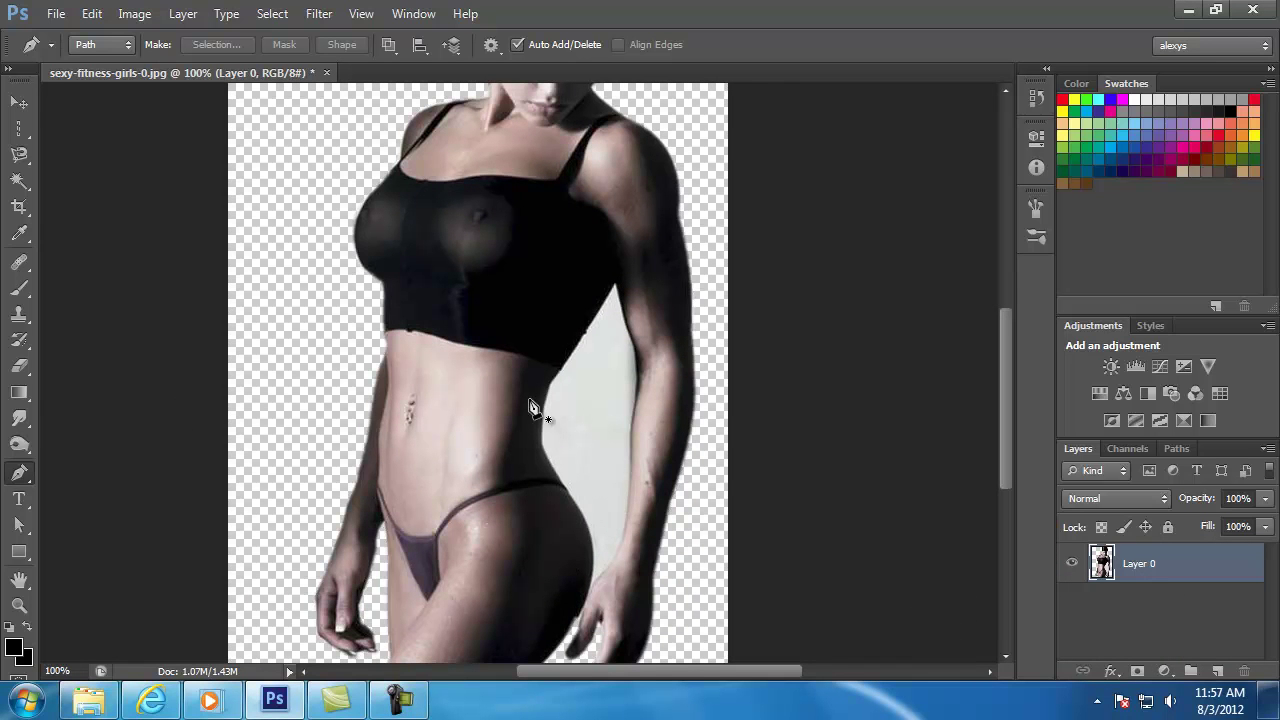
left_click_drag(593, 577, 597, 533)
left_click_drag(572, 494, 548, 442)
left_click(543, 424)
left_click(548, 383)
left_click(566, 360)
left_click(582, 339)
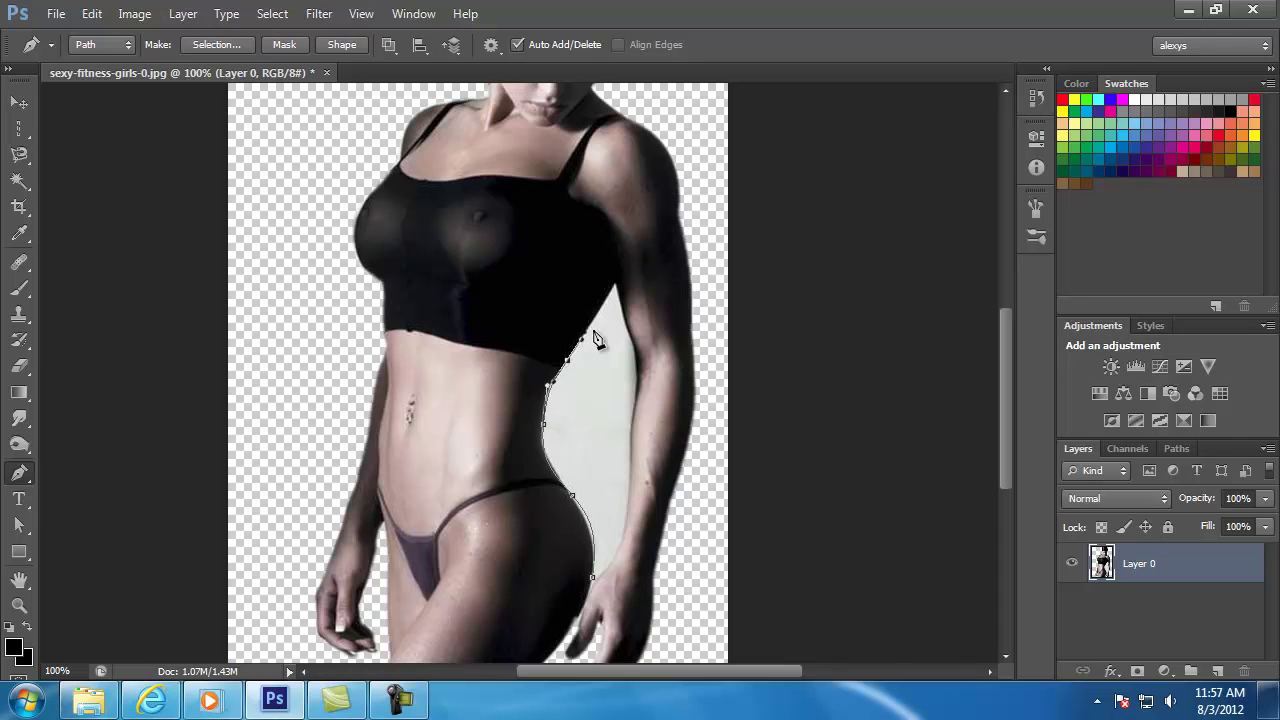
left_click(604, 308)
left_click(638, 422)
left_click(629, 480)
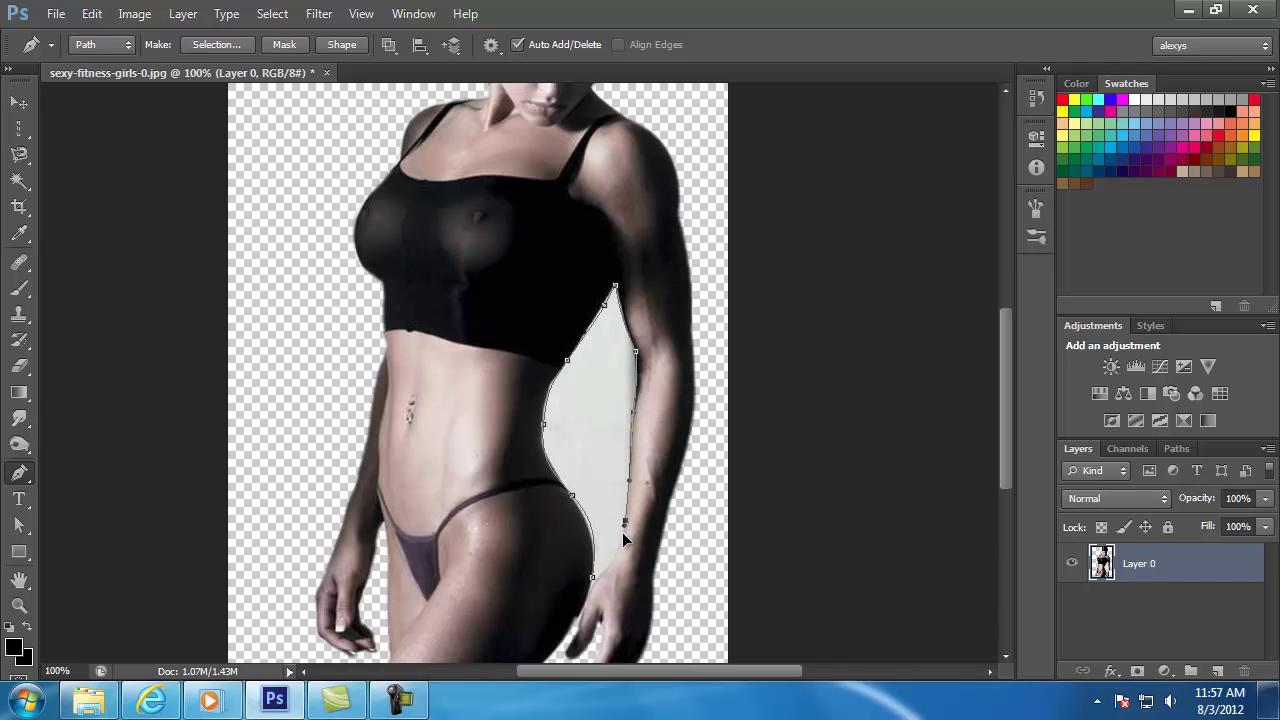
left_click(593, 580)
Turn the new path into a selection, delete the grey patch, and deselect
right_click(560, 487)
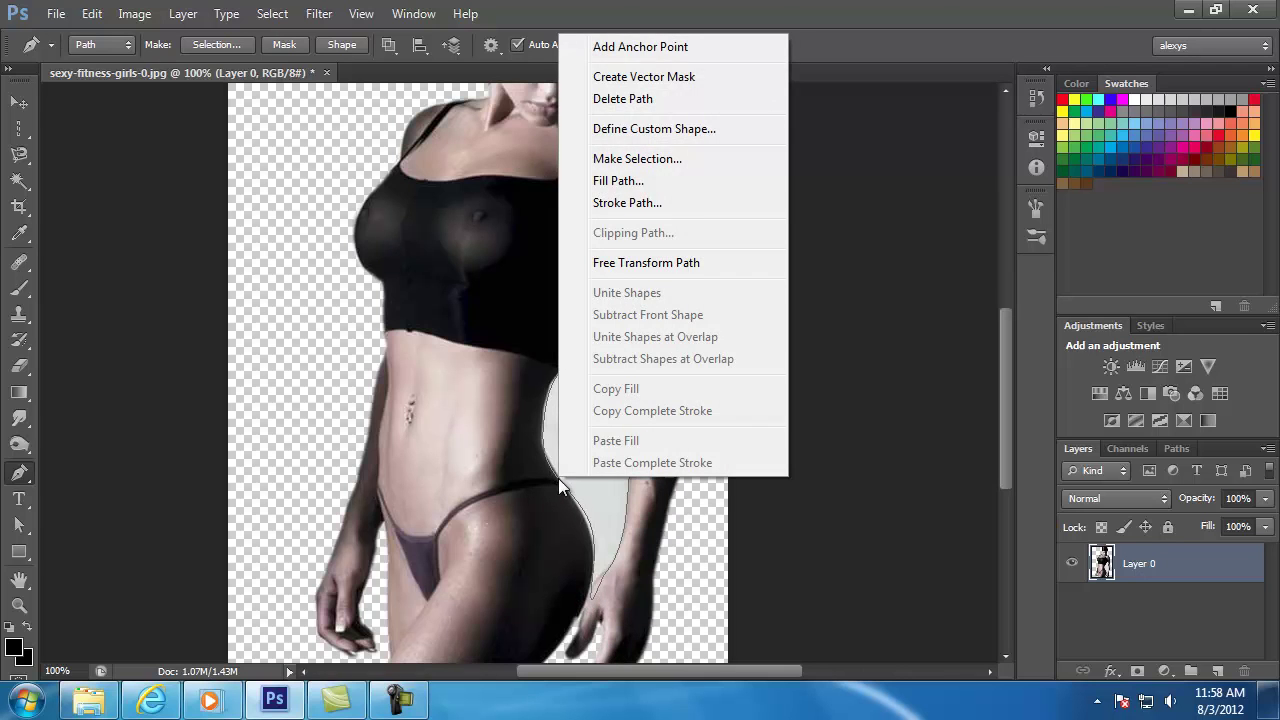
left_click(635, 157)
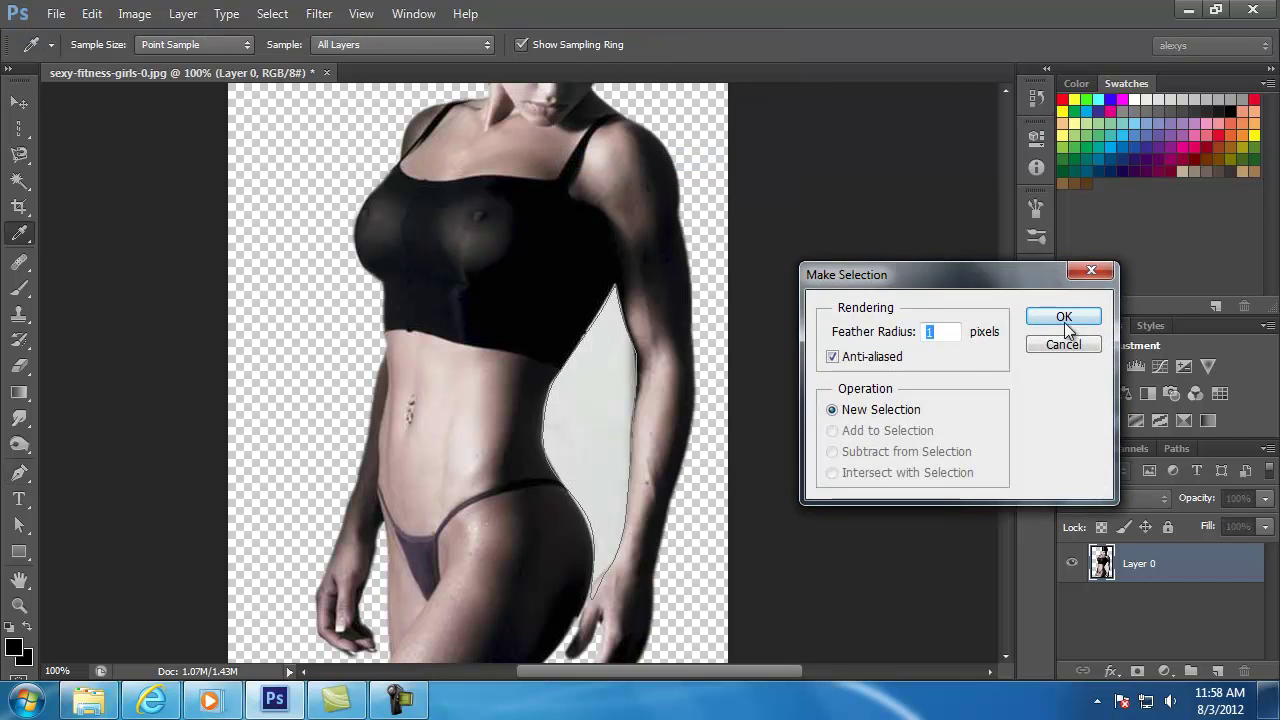
left_click(1063, 316)
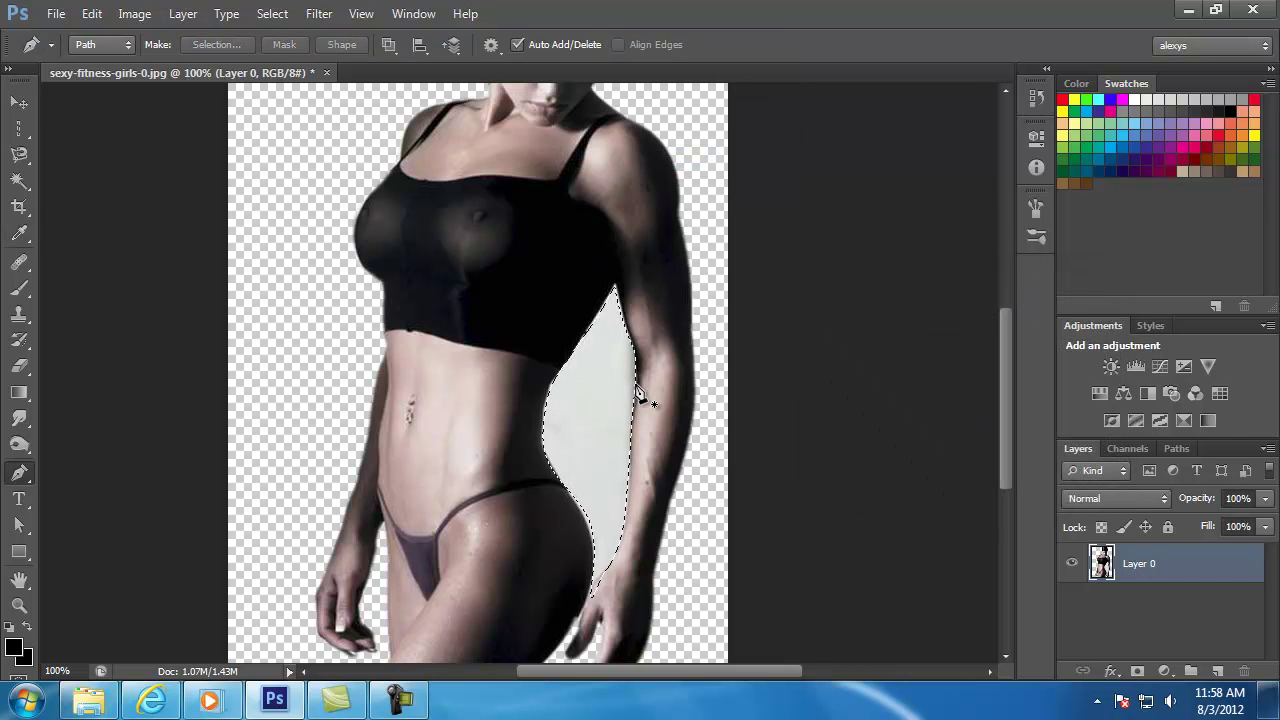
key("Delete")
key("ctrl+d")
Zoom out to view the finished cut-out of the woman
key("ctrl+minus")
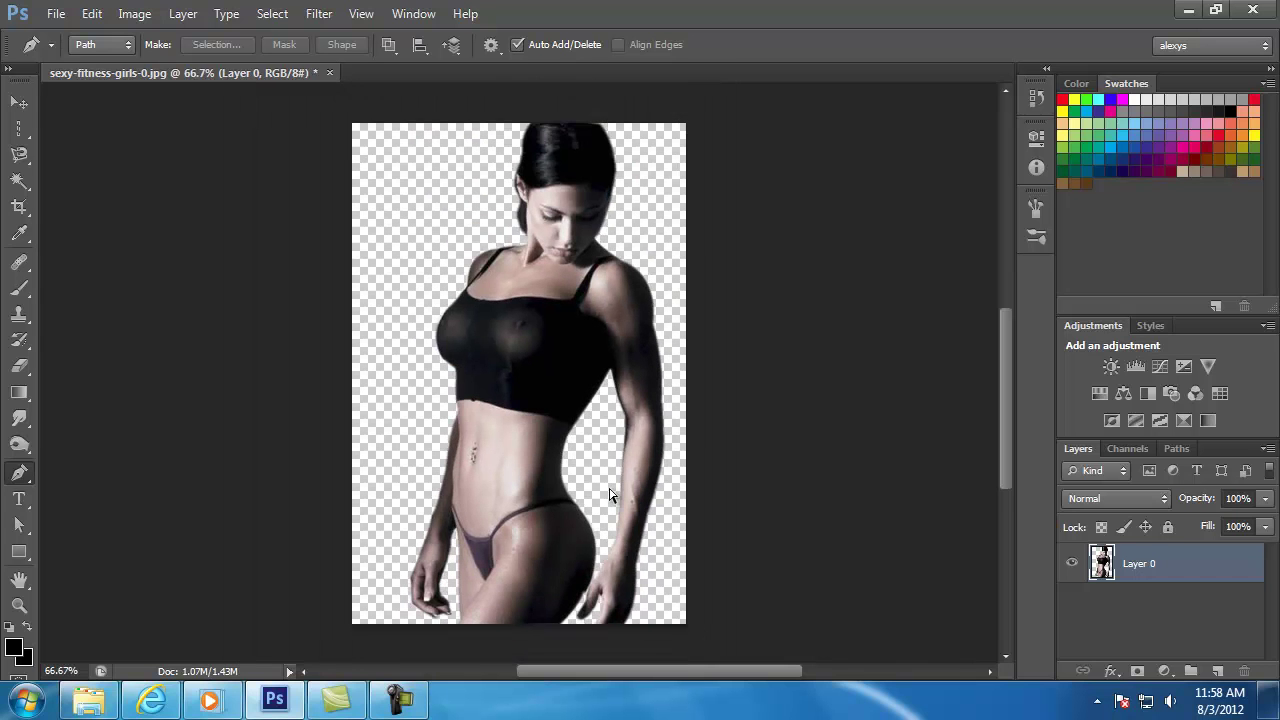
key("ctrl+minus")
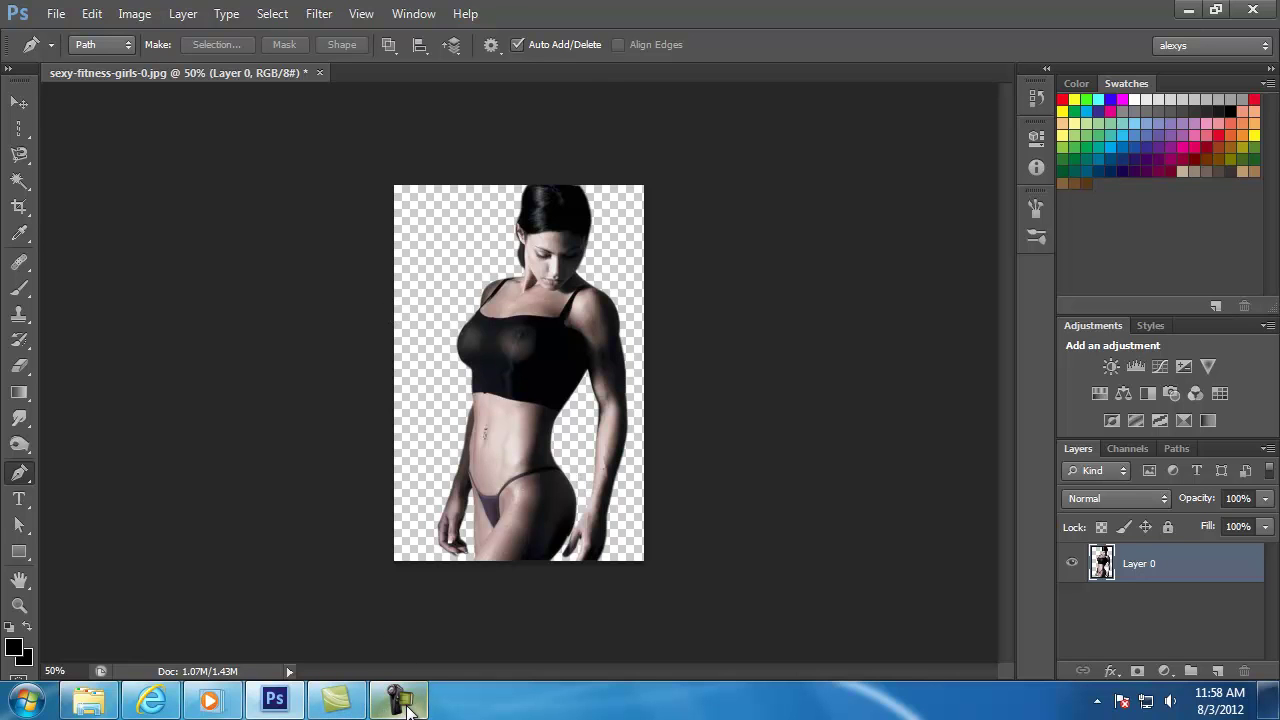
mouse_move(399, 699)
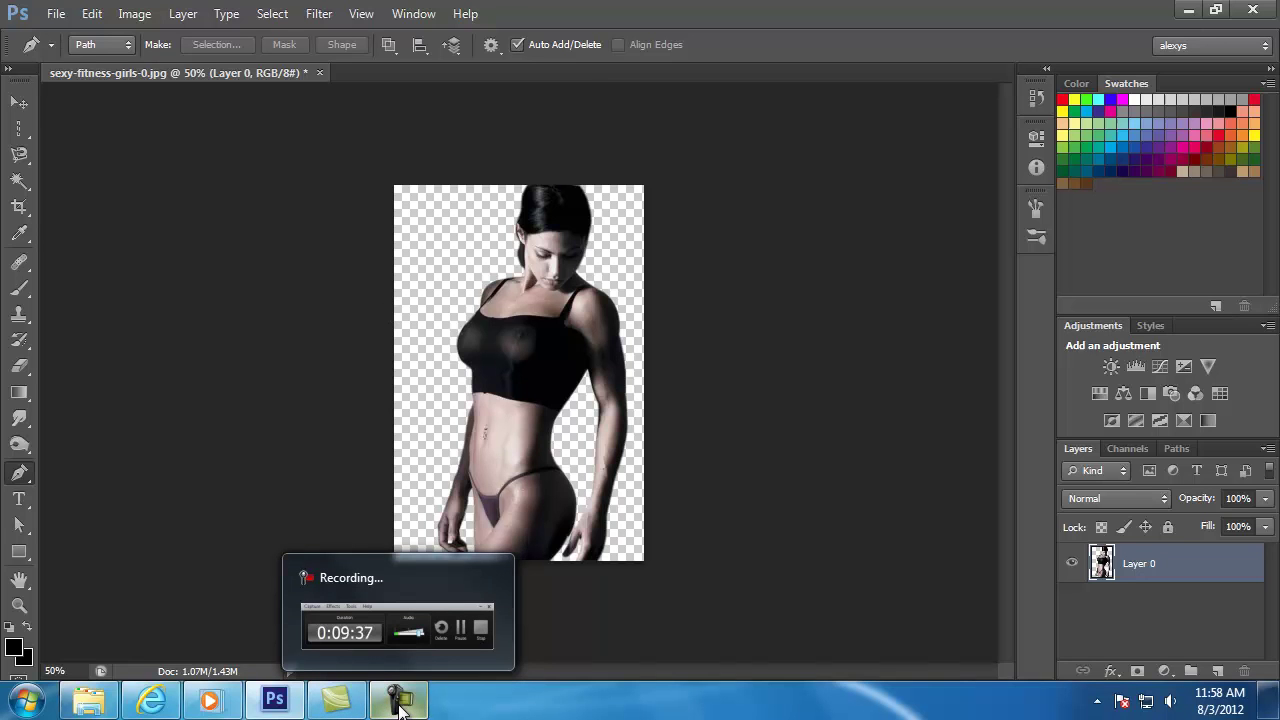
left_click(398, 700)
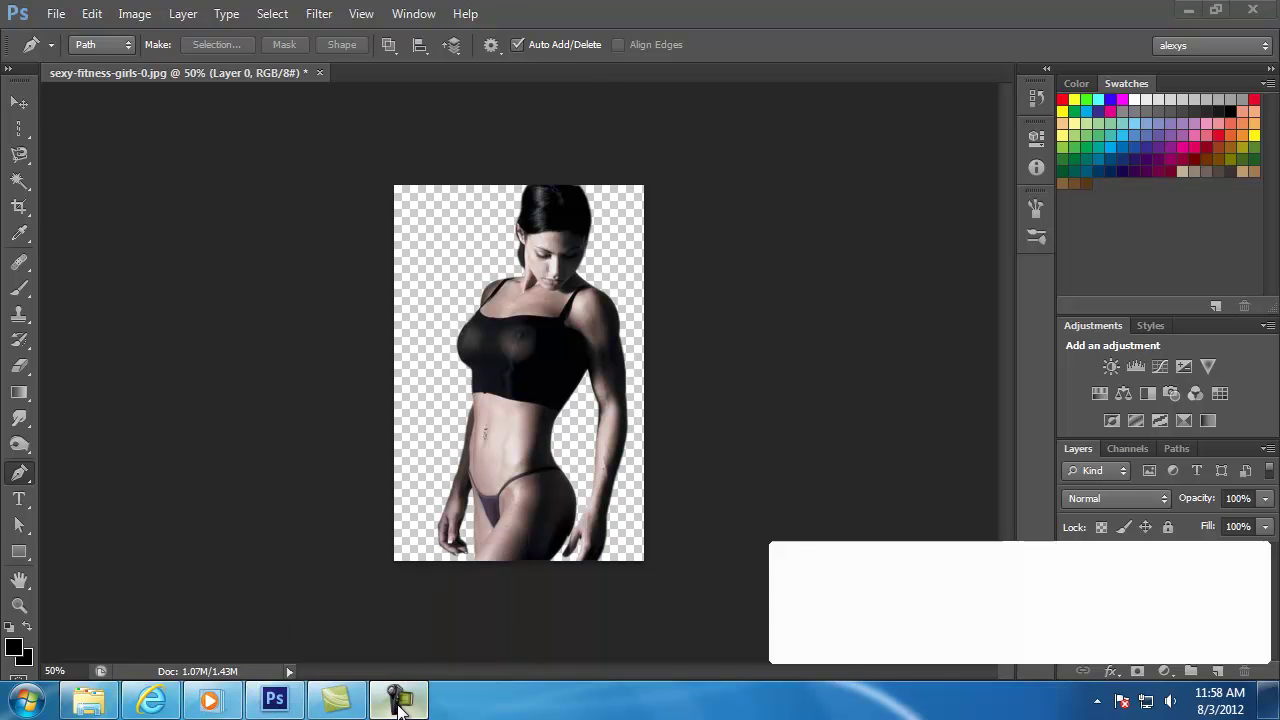